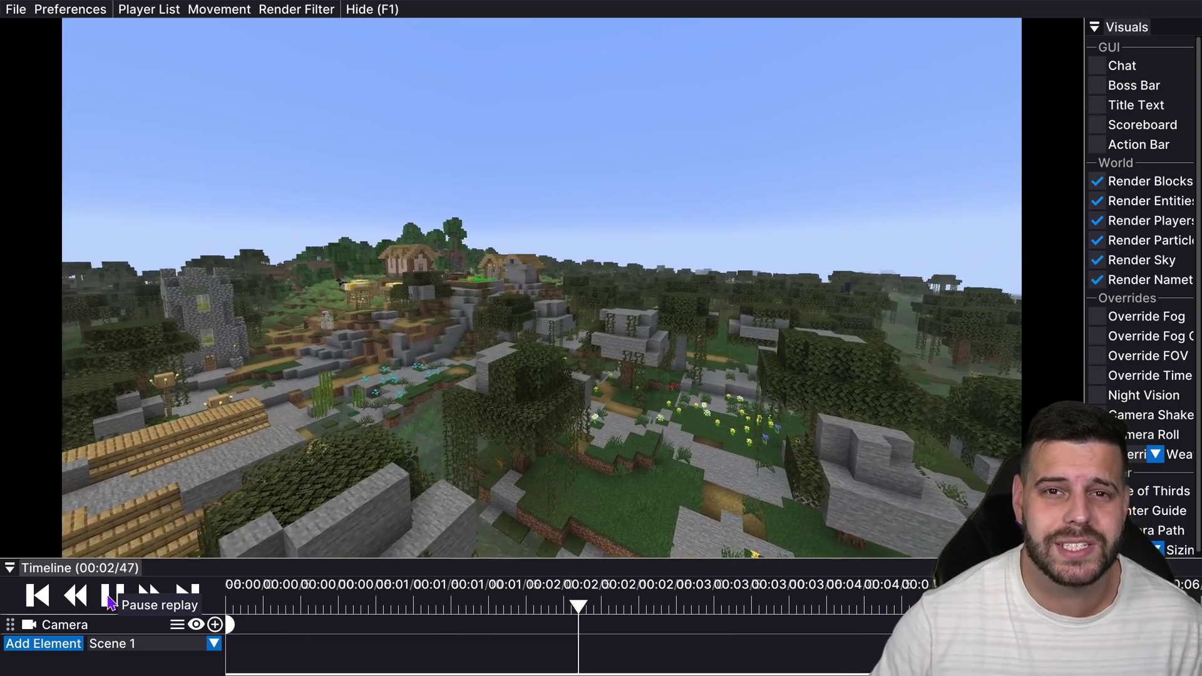
Pause the replay playback and move the camera forward through the Minecraft scene.
{"action": "left_click", "coordinate": [112, 594]}
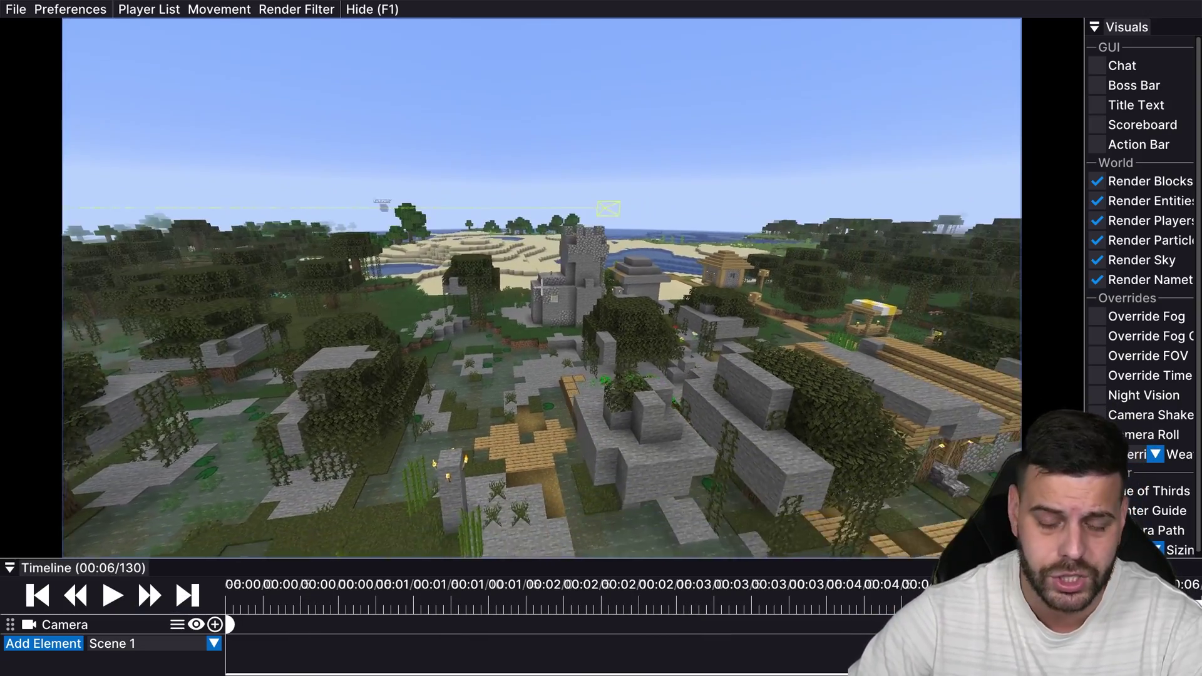
{"action": "key", "text": "w"}
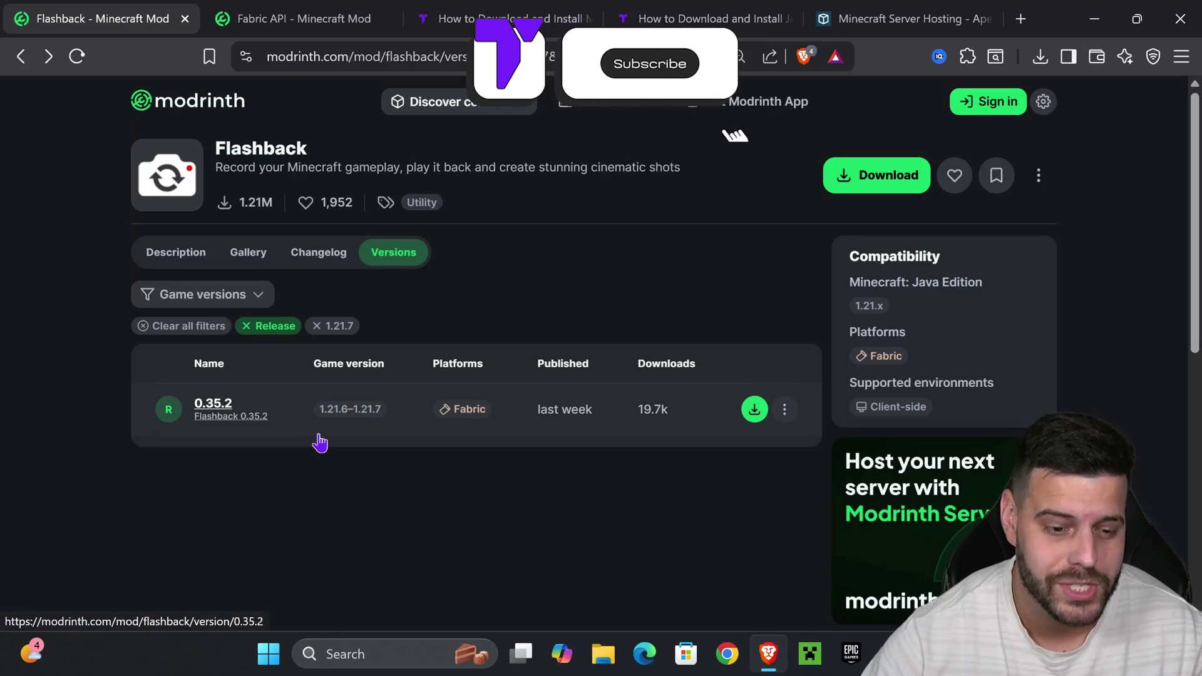
Check the game version filter for 1.21.7 and download the Flashback 0.35.2 release into the Downloads folder.
{"action": "scroll", "coordinate": [452, 328], "scroll_direction": "down", "scroll_amount": 1}
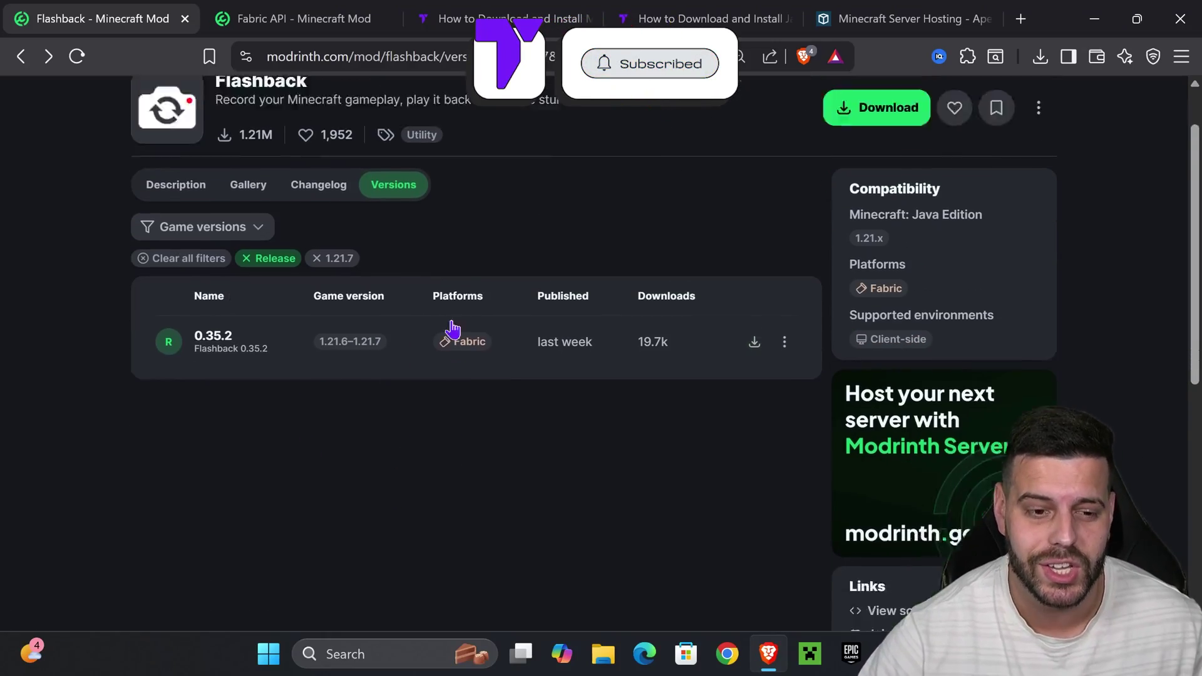
{"action": "scroll", "coordinate": [498, 319], "scroll_direction": "up", "scroll_amount": 1}
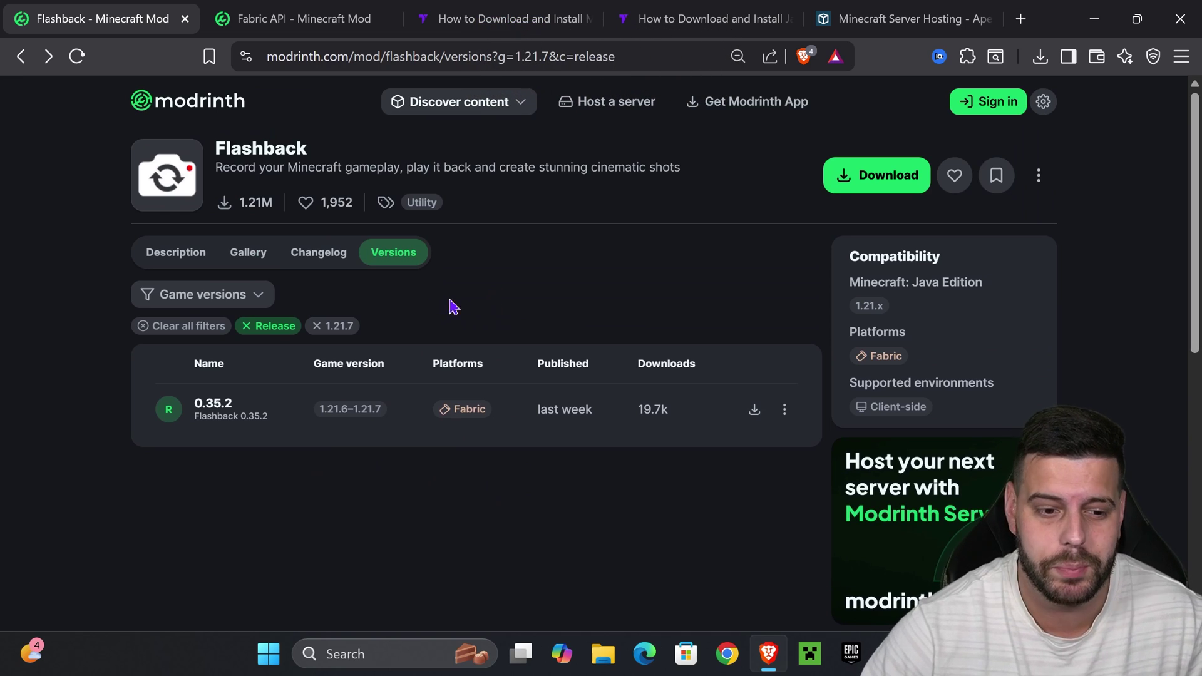
{"action": "left_click", "coordinate": [243, 302]}
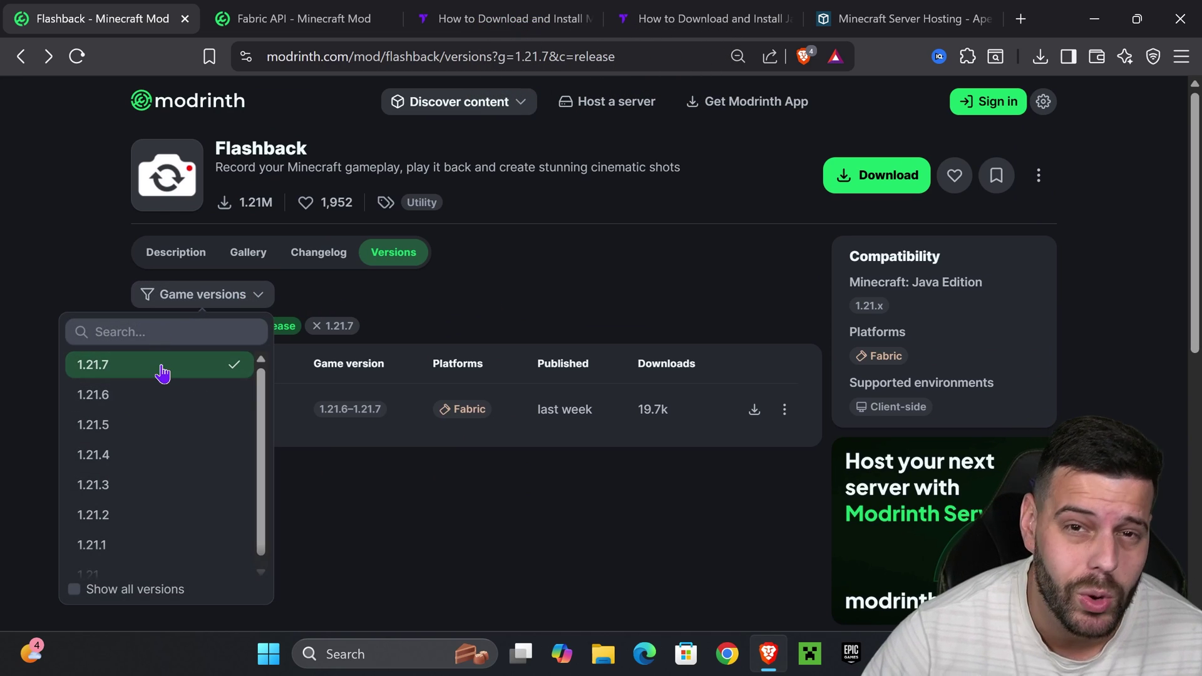
{"action": "left_click", "coordinate": [495, 495]}
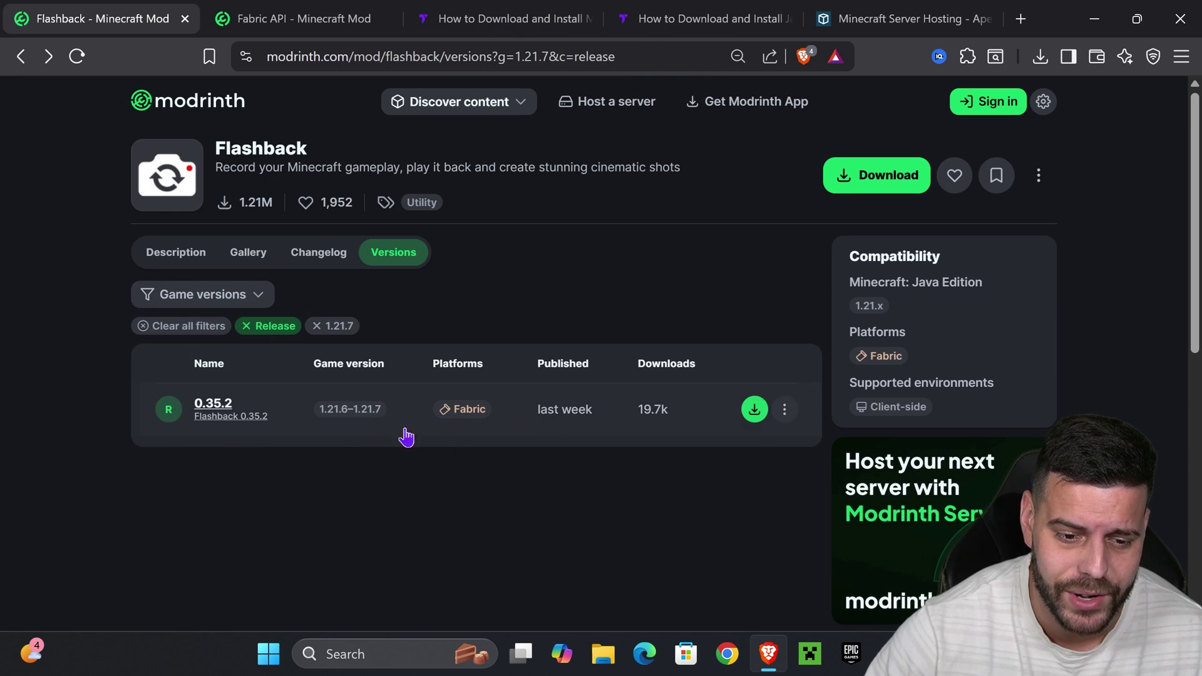
{"action": "left_click", "coordinate": [754, 410]}
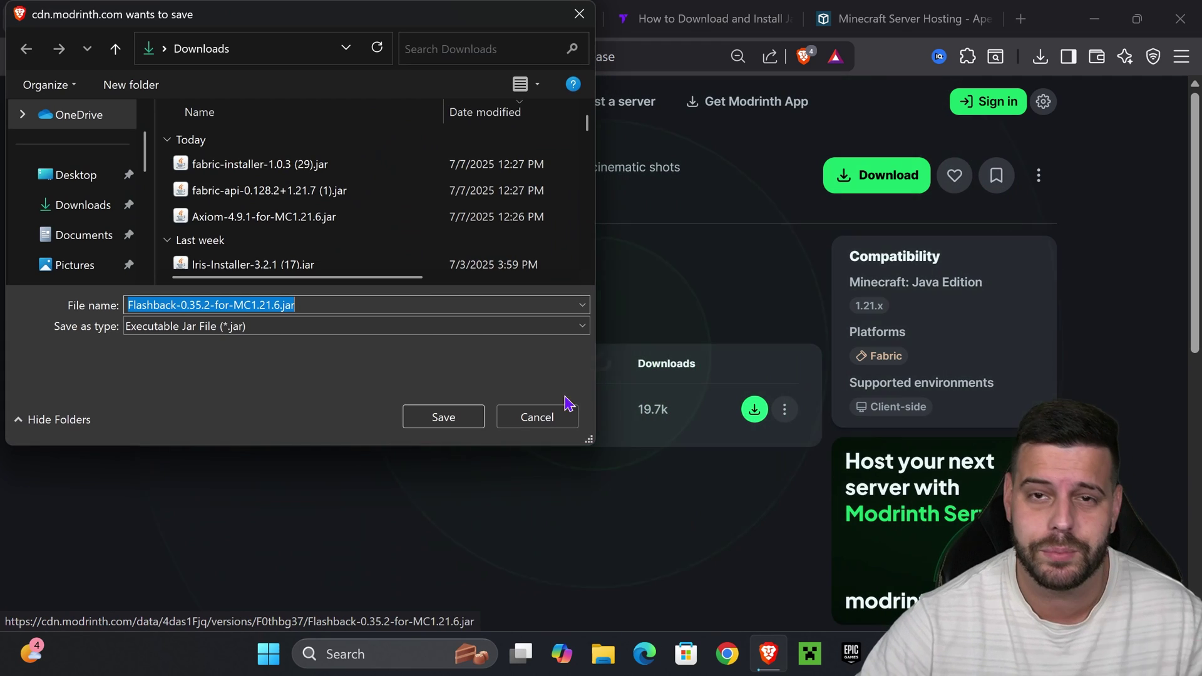
{"action": "left_click", "coordinate": [449, 422]}
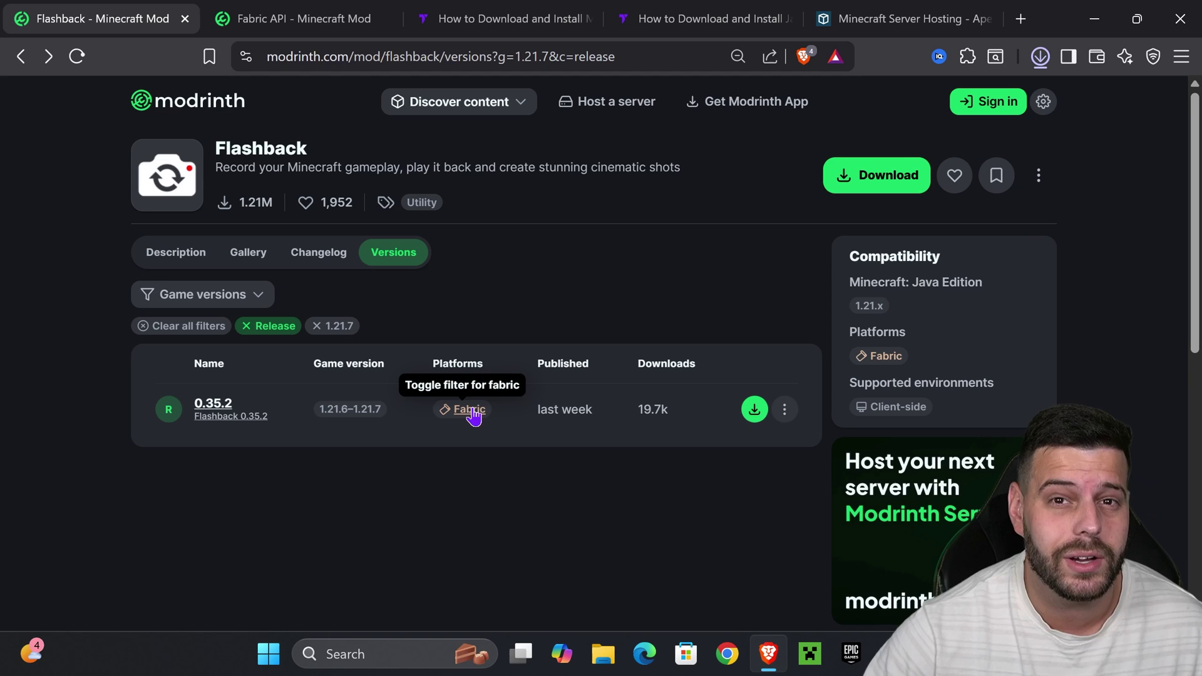
Shrink the browser window and place the downloaded Flashback-0.35.2-for-MC1.21.6.jar on the desktop, then restore the full-size browser.
{"action": "key", "text": "super+Down"}
{"action": "left_click", "coordinate": [669, 433]}
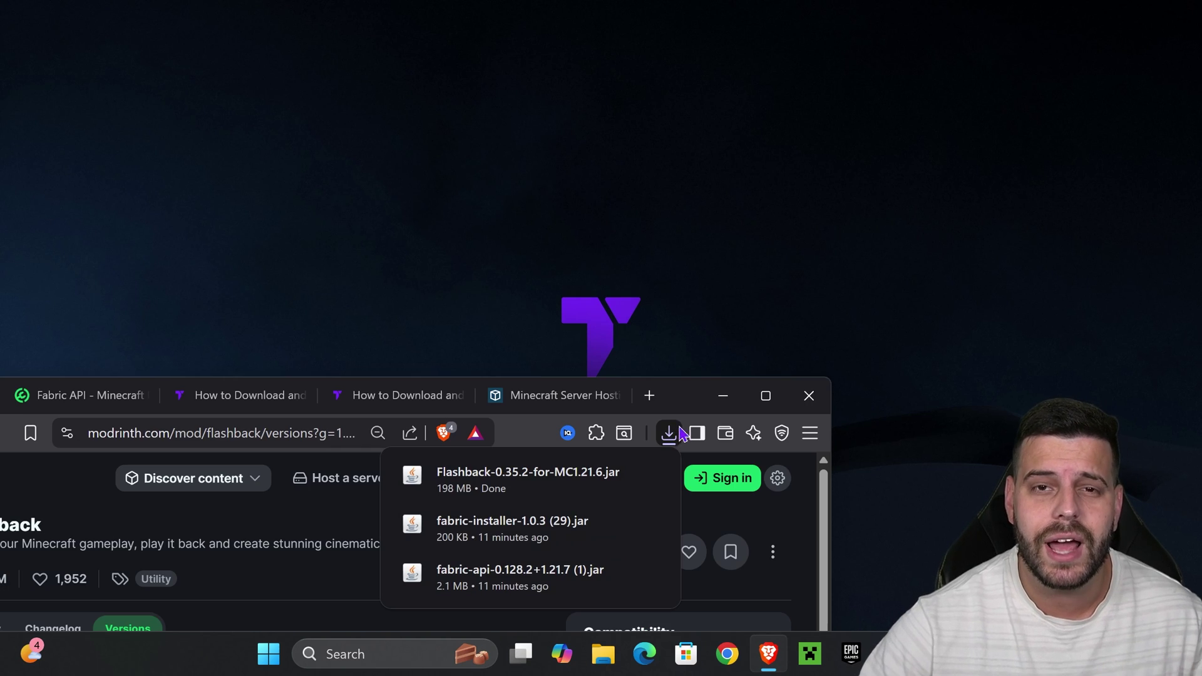
{"action": "left_click_drag", "start_coordinate": [502, 491], "coordinate": [651, 177]}
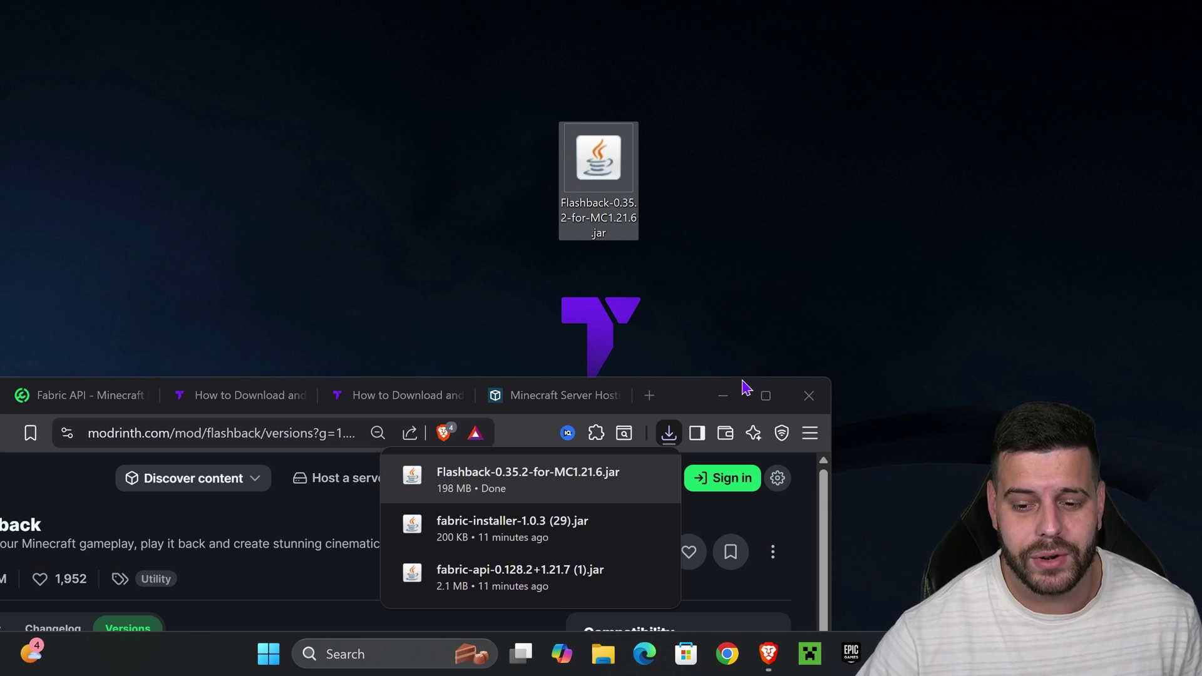
{"action": "left_click", "coordinate": [765, 395]}
Open the Flashback 0.35.2 version page on Modrinth and examine its listed dependencies.
{"action": "left_click", "coordinate": [262, 10]}
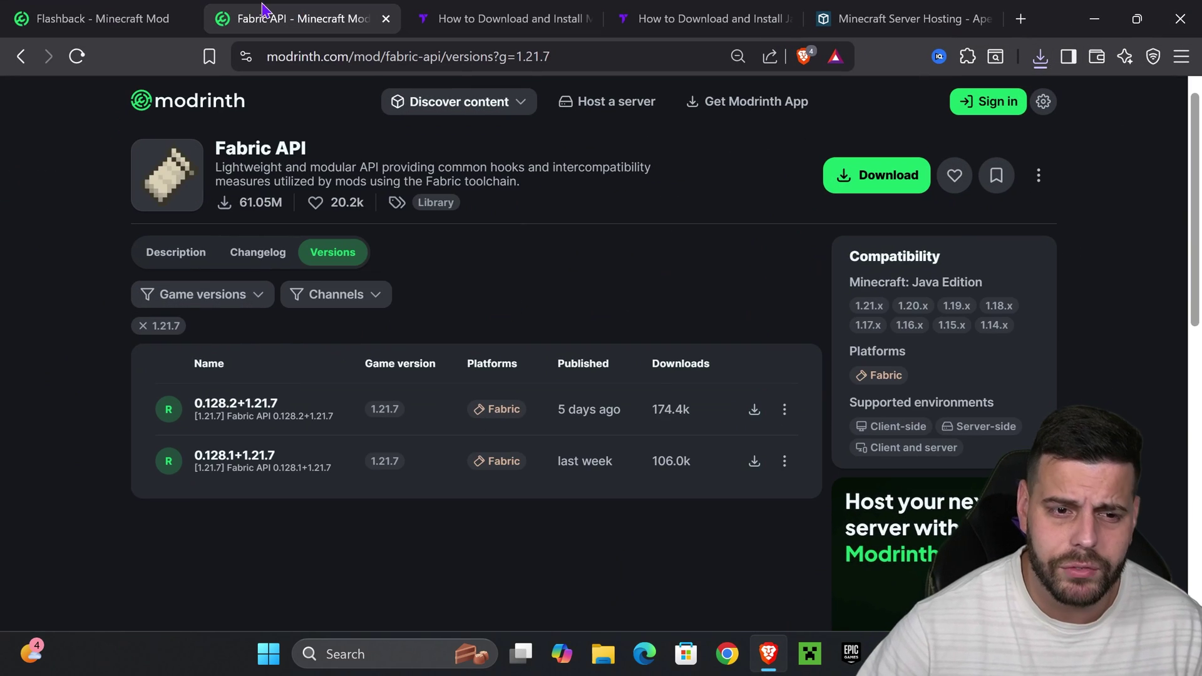
{"action": "left_click_drag", "start_coordinate": [306, 147], "coordinate": [215, 148]}
{"action": "left_click", "coordinate": [100, 19]}
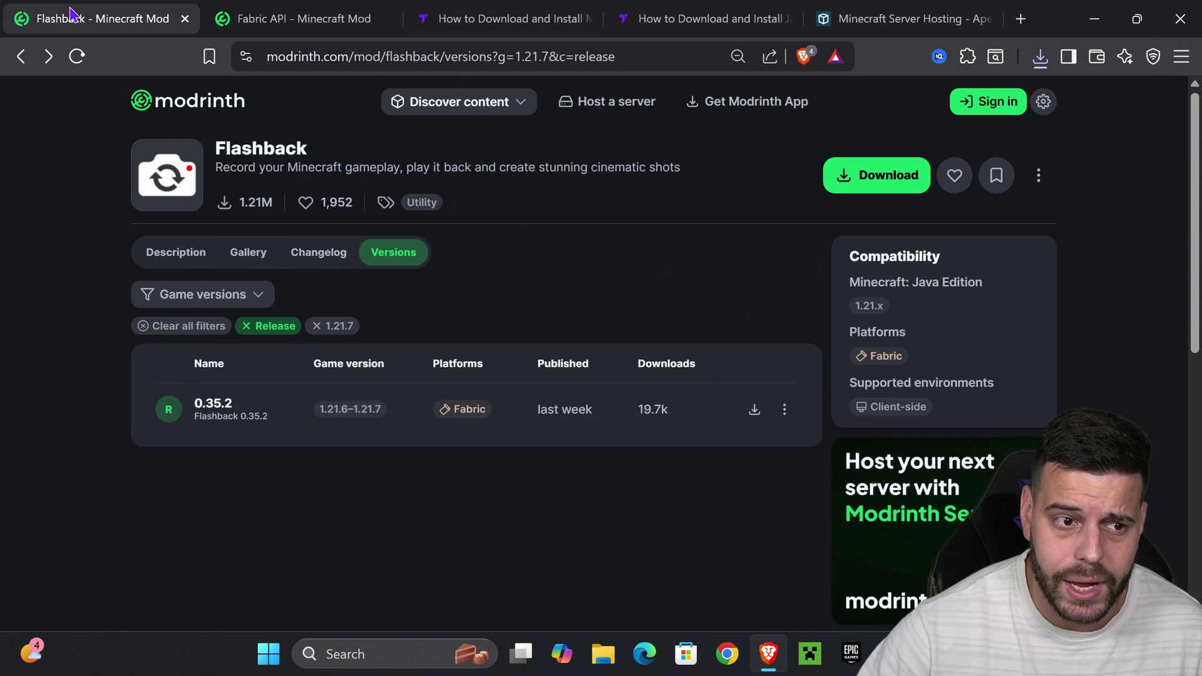
{"action": "left_click", "coordinate": [225, 422]}
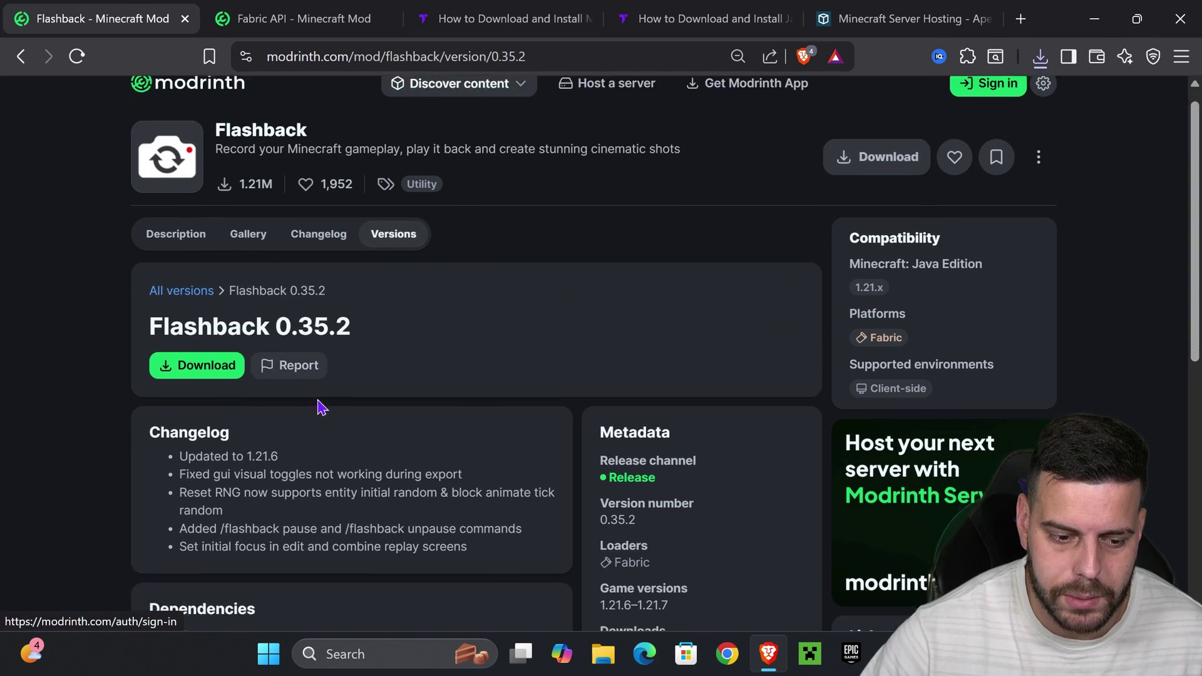
{"action": "scroll", "coordinate": [344, 354], "scroll_direction": "down", "scroll_amount": 8}
{"action": "scroll", "coordinate": [188, 363], "scroll_direction": "up", "scroll_amount": 3}
{"action": "left_click_drag", "start_coordinate": [256, 258], "coordinate": [149, 255]}
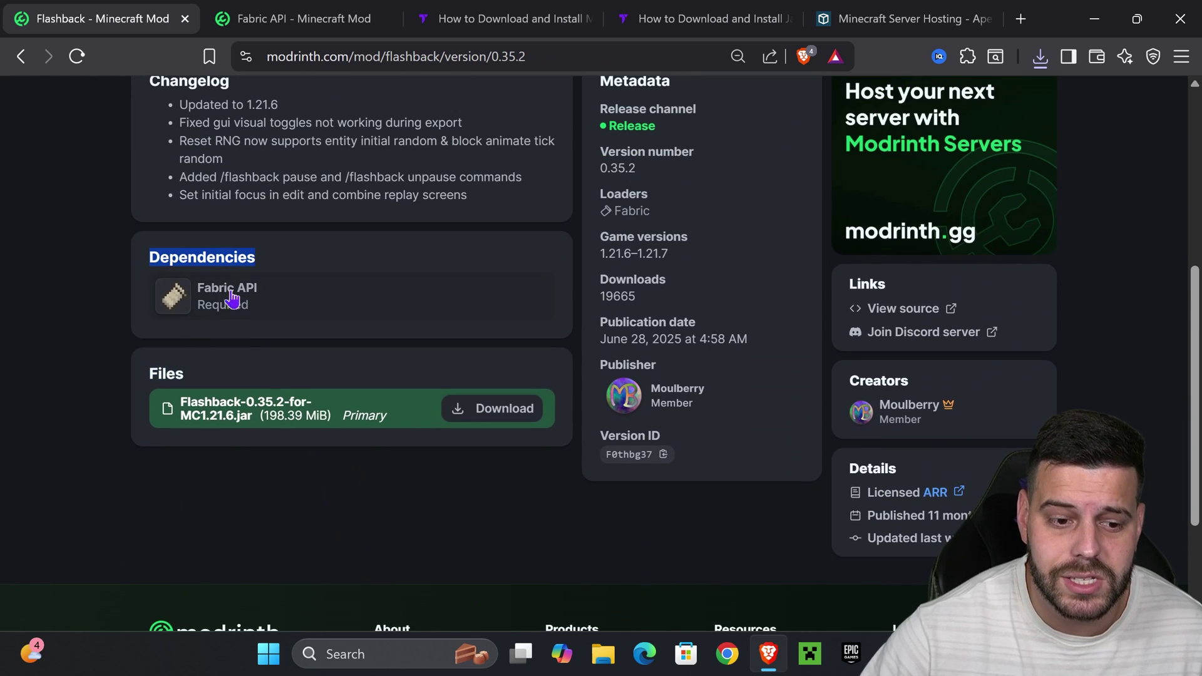
Check the Fabric API game version filter for 1.21.7 and download version 0.128.2+1.21.7 into the Downloads folder.
{"action": "left_click", "coordinate": [294, 18]}
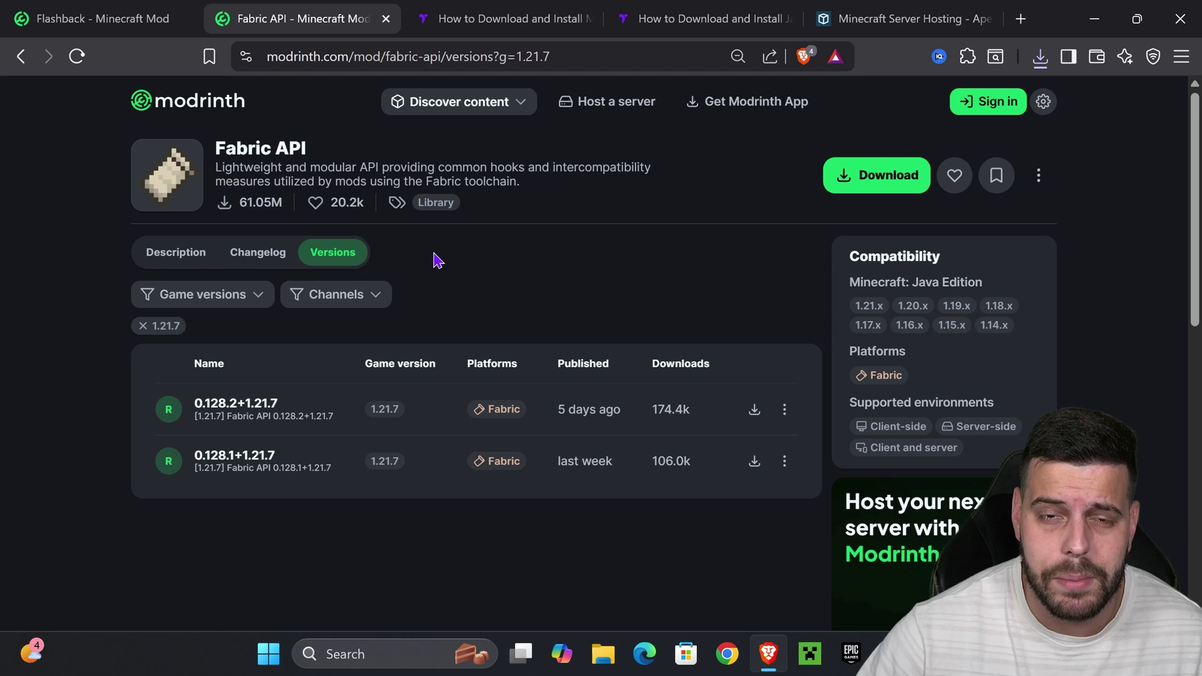
{"action": "left_click", "coordinate": [235, 302]}
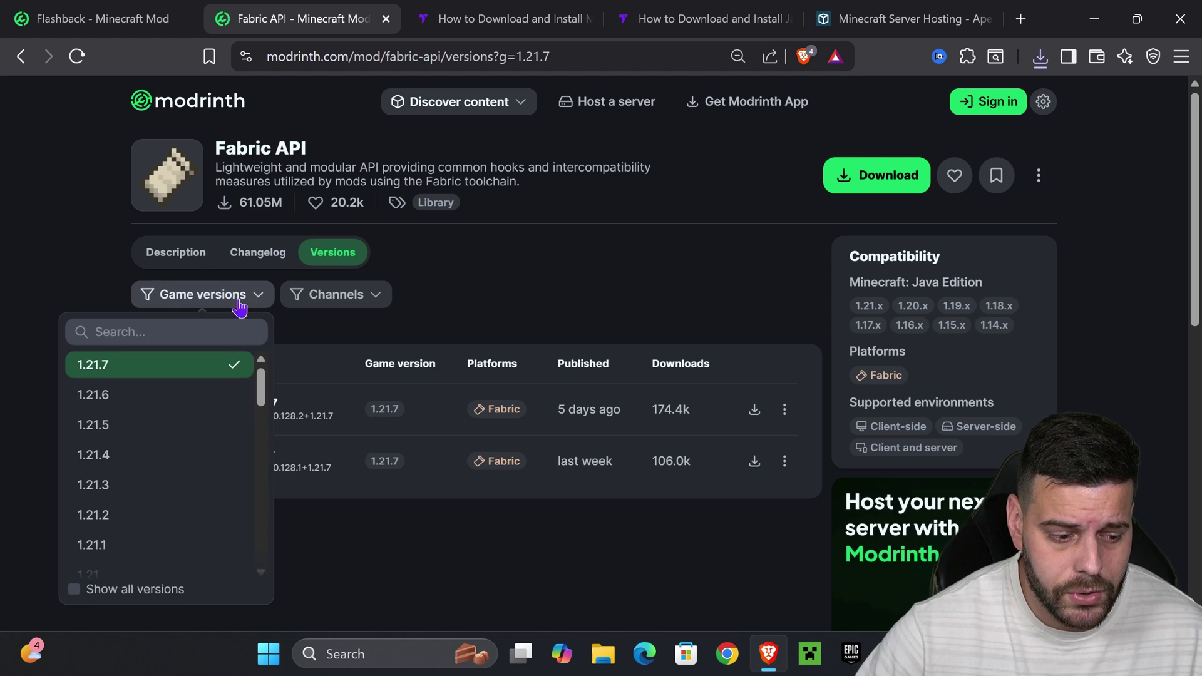
{"action": "left_click", "coordinate": [581, 233]}
{"action": "left_click", "coordinate": [754, 410]}
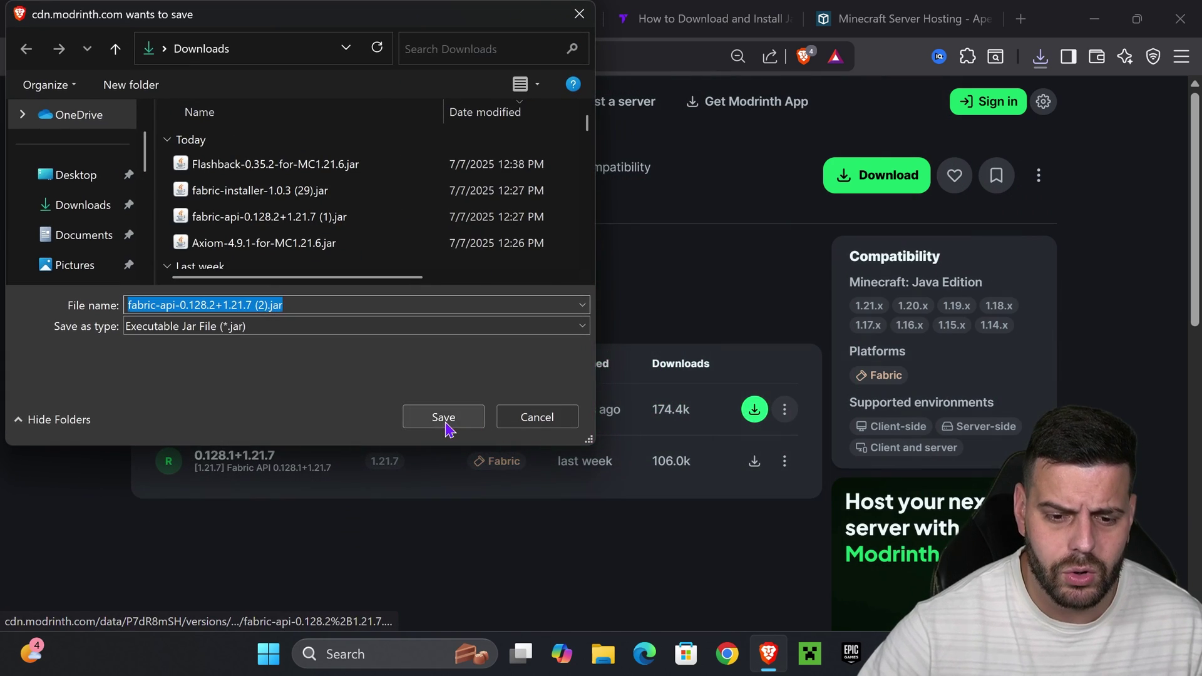
{"action": "left_click", "coordinate": [444, 417]}
Place the newly downloaded Fabric API jar on the desktop beside the Flashback jar and return to the full-size browser.
{"action": "left_click_drag", "start_coordinate": [952, 9], "coordinate": [657, 373]}
{"action": "left_click", "coordinate": [669, 408]}
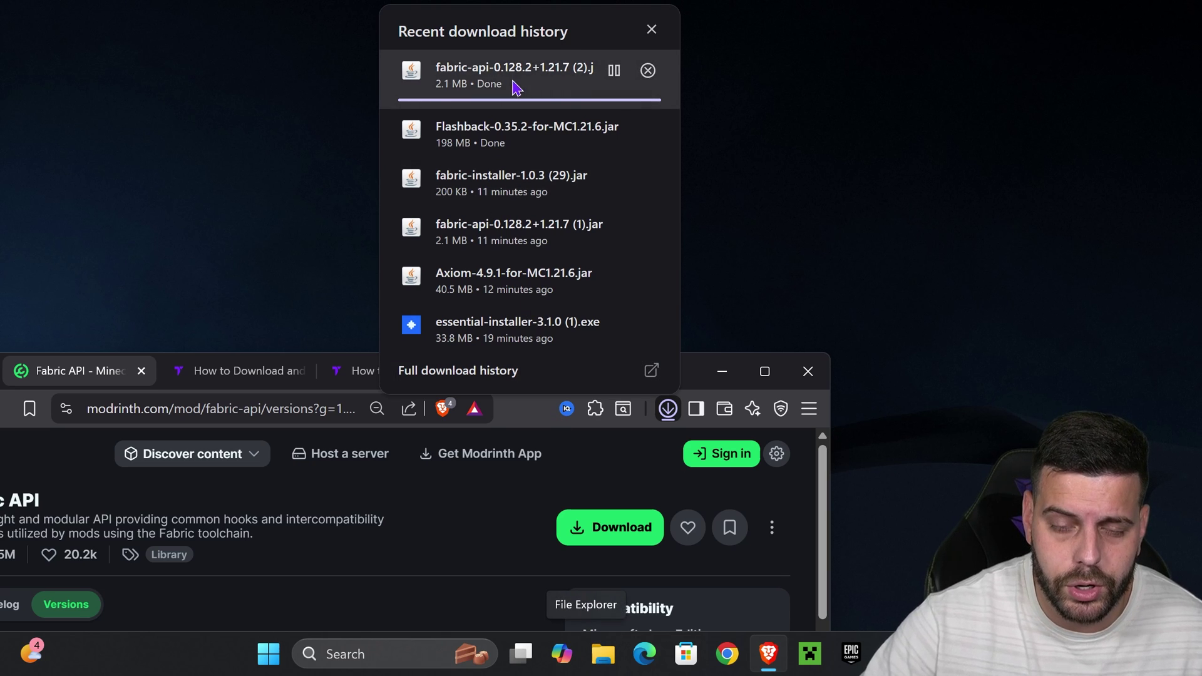
{"action": "left_click_drag", "start_coordinate": [510, 86], "coordinate": [753, 179]}
{"action": "left_click", "coordinate": [764, 371]}
Look through the Tutorialy guide on downloading and installing the Minecraft Fabric Mod Loader.
{"action": "key", "text": "ctrl+Tab"}
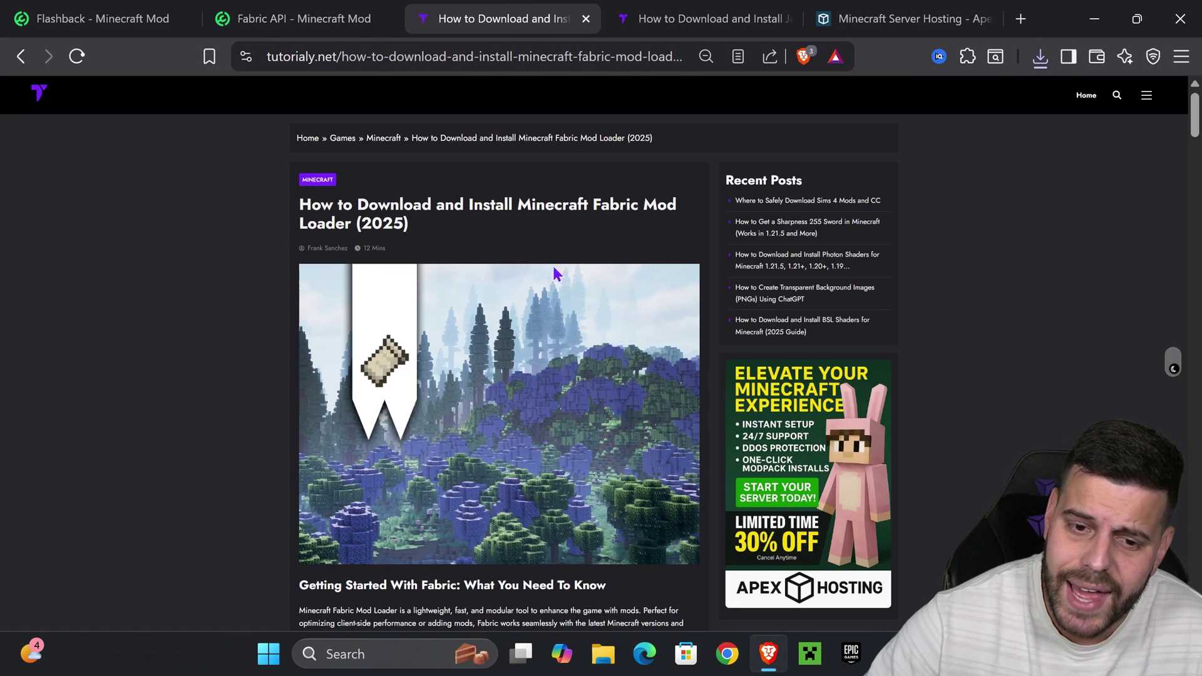
{"action": "left_click_drag", "start_coordinate": [536, 205], "coordinate": [497, 206]}
{"action": "left_click", "coordinate": [498, 207]}
{"action": "scroll", "coordinate": [539, 213], "scroll_direction": "down", "scroll_amount": 5}
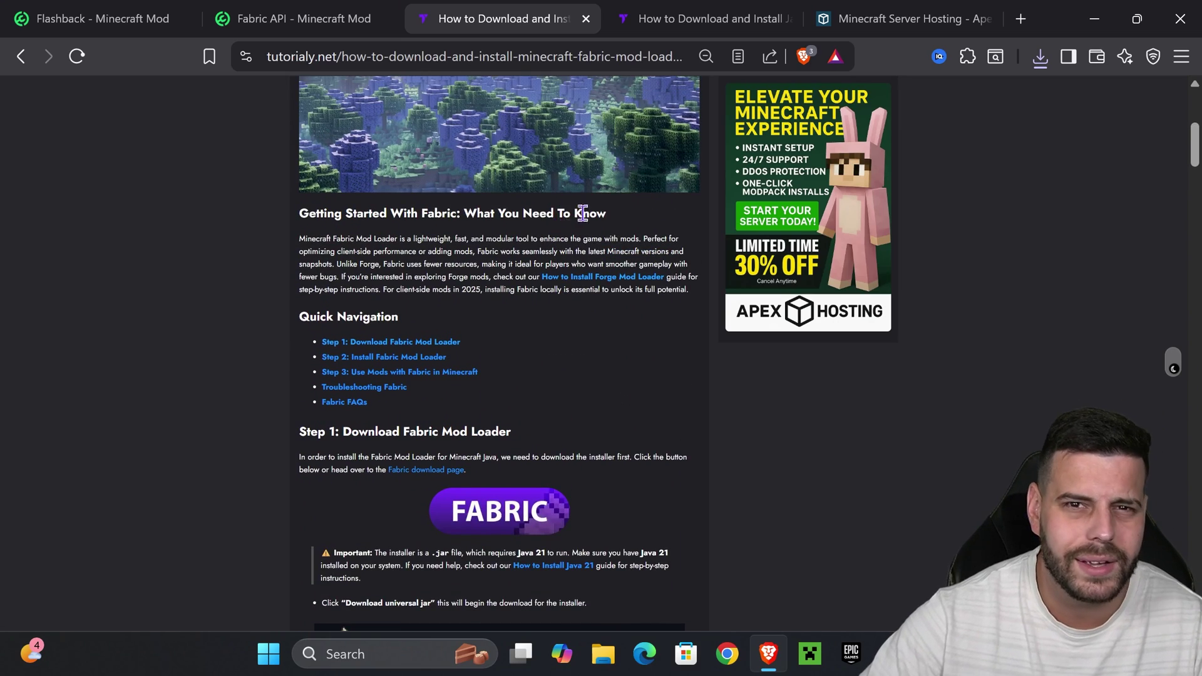
{"action": "scroll", "coordinate": [582, 213], "scroll_direction": "up", "scroll_amount": 5}
{"action": "scroll", "coordinate": [577, 282], "scroll_direction": "down", "scroll_amount": 6}
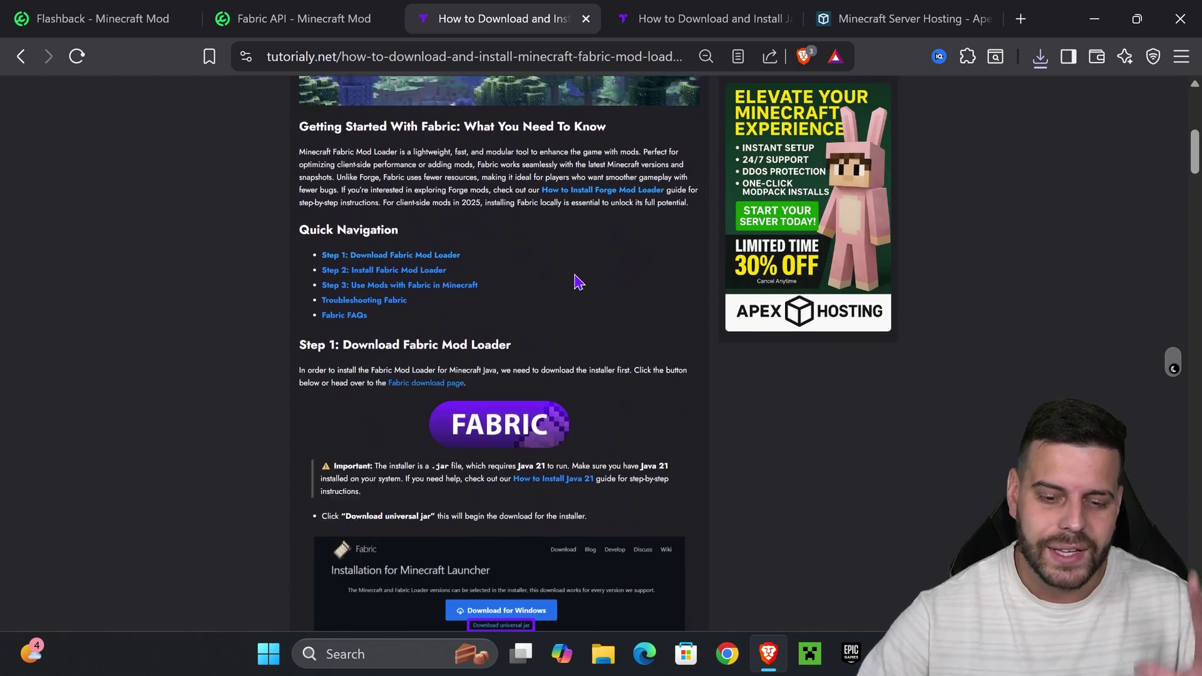
{"action": "scroll", "coordinate": [601, 273], "scroll_direction": "down", "scroll_amount": 10}
{"action": "scroll", "coordinate": [626, 281], "scroll_direction": "up", "scroll_amount": 12}
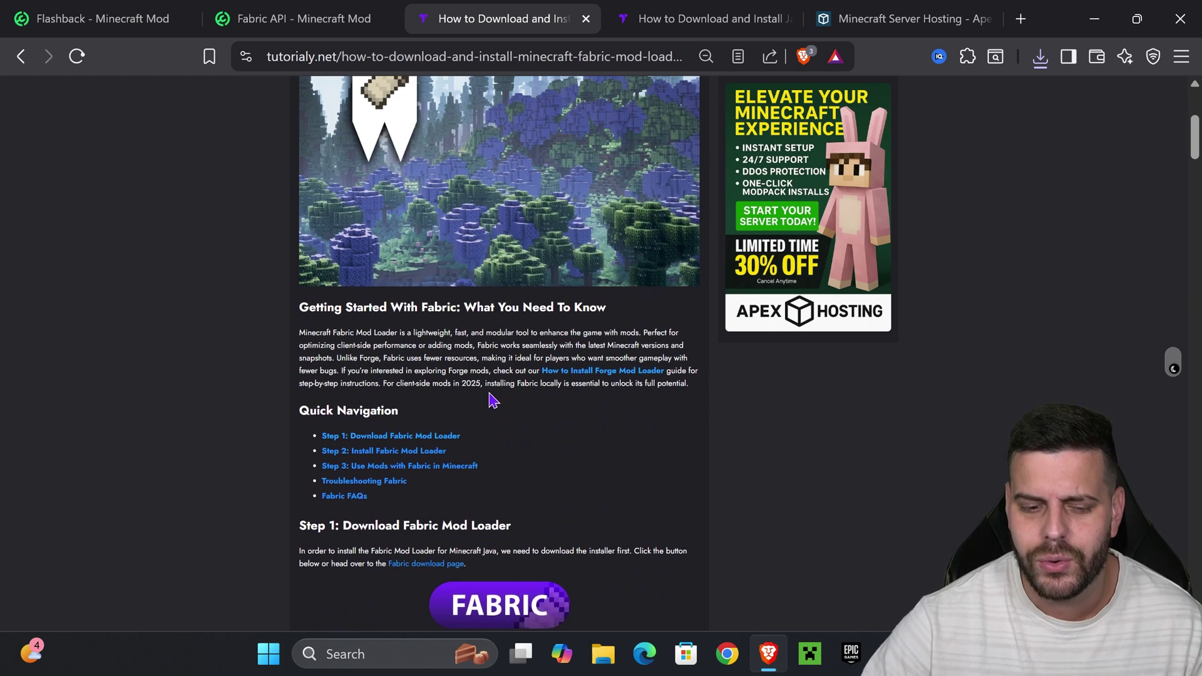
Follow the guide's download step to the Fabric site and save the universal jar installer in the Downloads folder.
{"action": "left_click", "coordinate": [452, 436]}
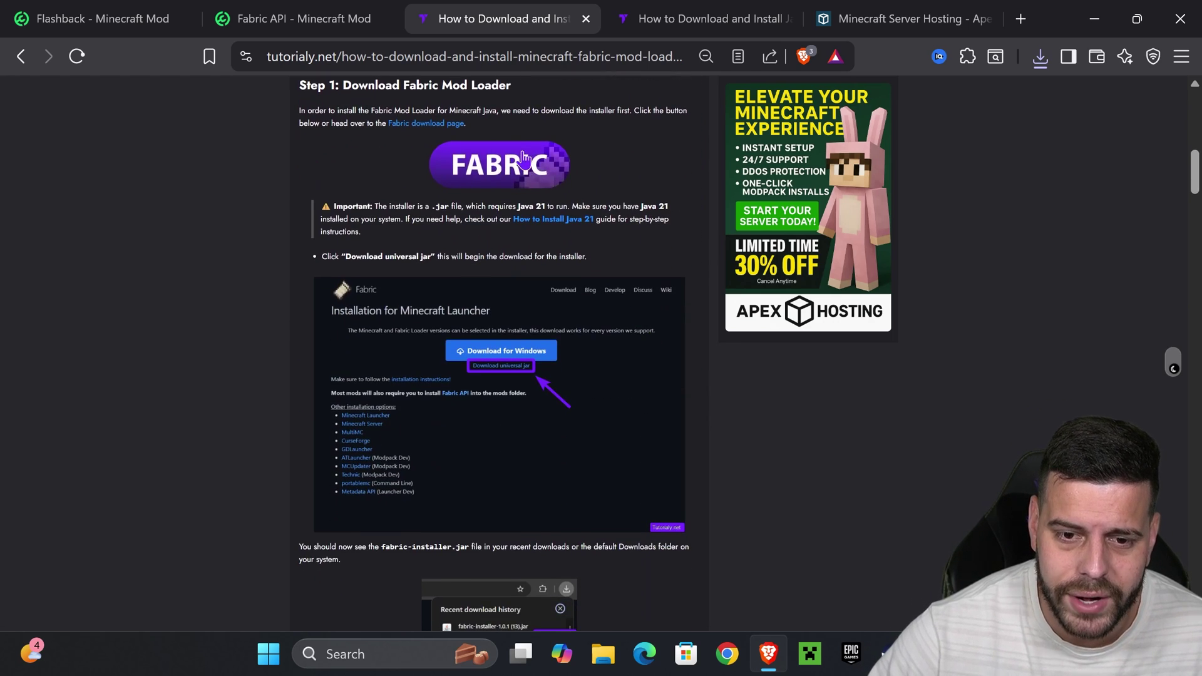
{"action": "left_click", "coordinate": [526, 150]}
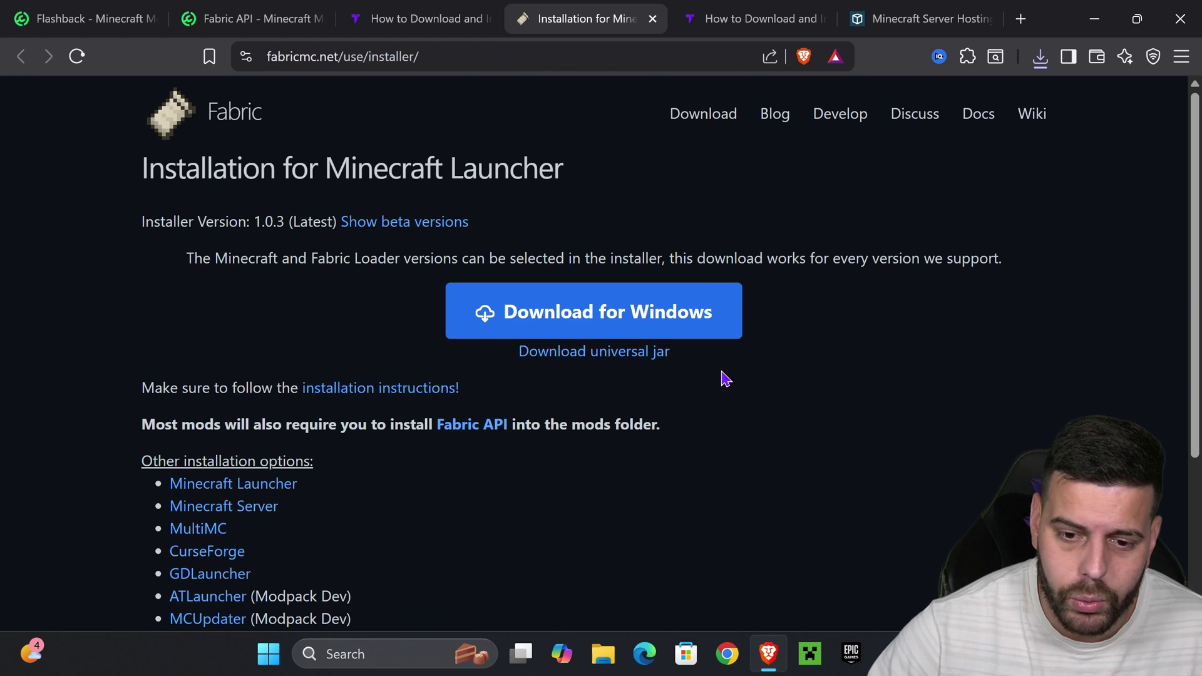
{"action": "left_click", "coordinate": [647, 360]}
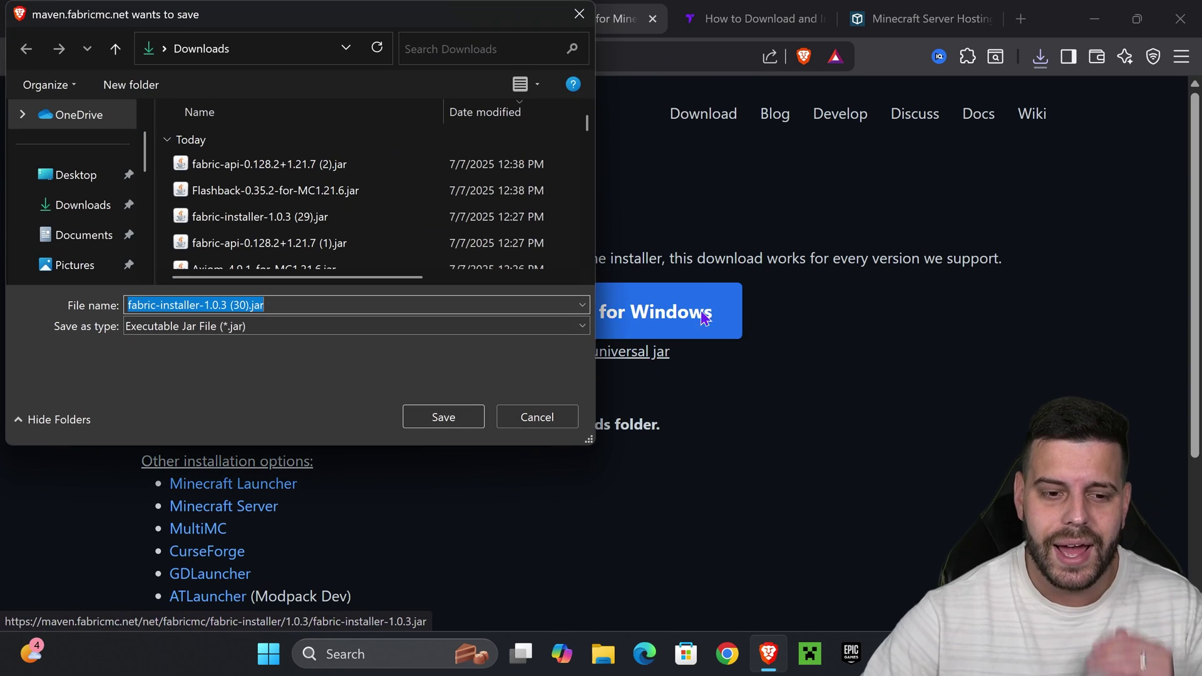
{"action": "left_click", "coordinate": [442, 417]}
Move the downloaded Fabric installer jar onto the desktop beside the Flashback jar and minimize the browser.
{"action": "left_click_drag", "start_coordinate": [1064, 11], "coordinate": [748, 407]}
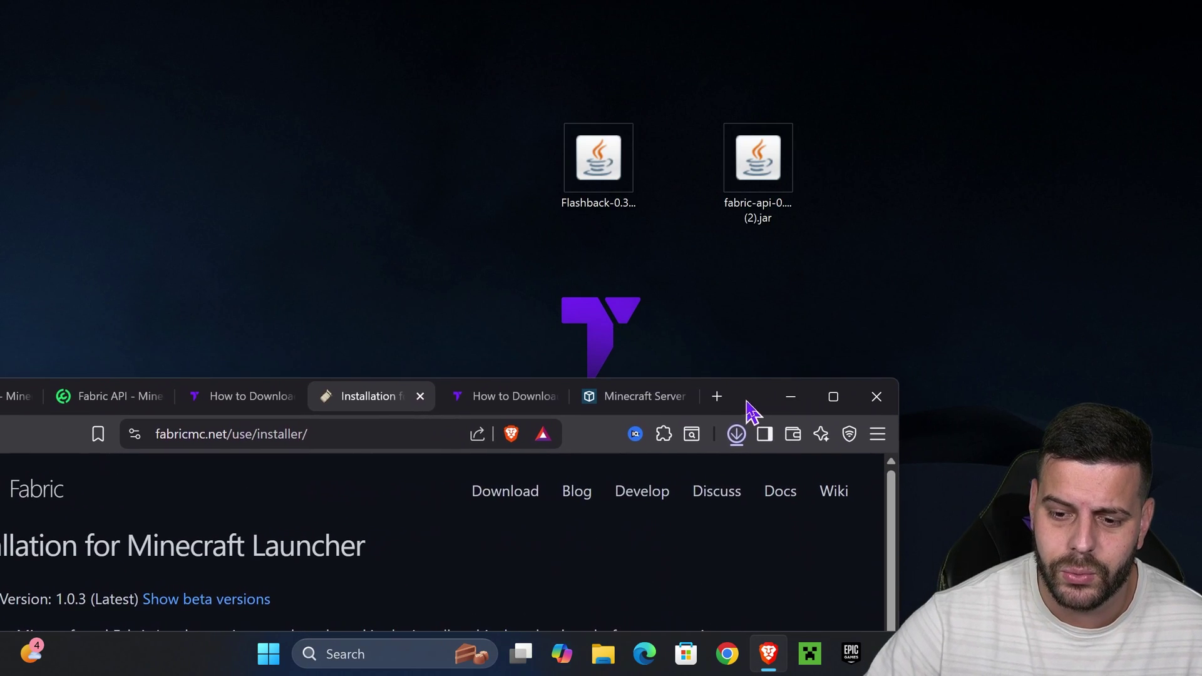
{"action": "left_click", "coordinate": [736, 434]}
{"action": "left_click_drag", "start_coordinate": [679, 473], "coordinate": [753, 310]}
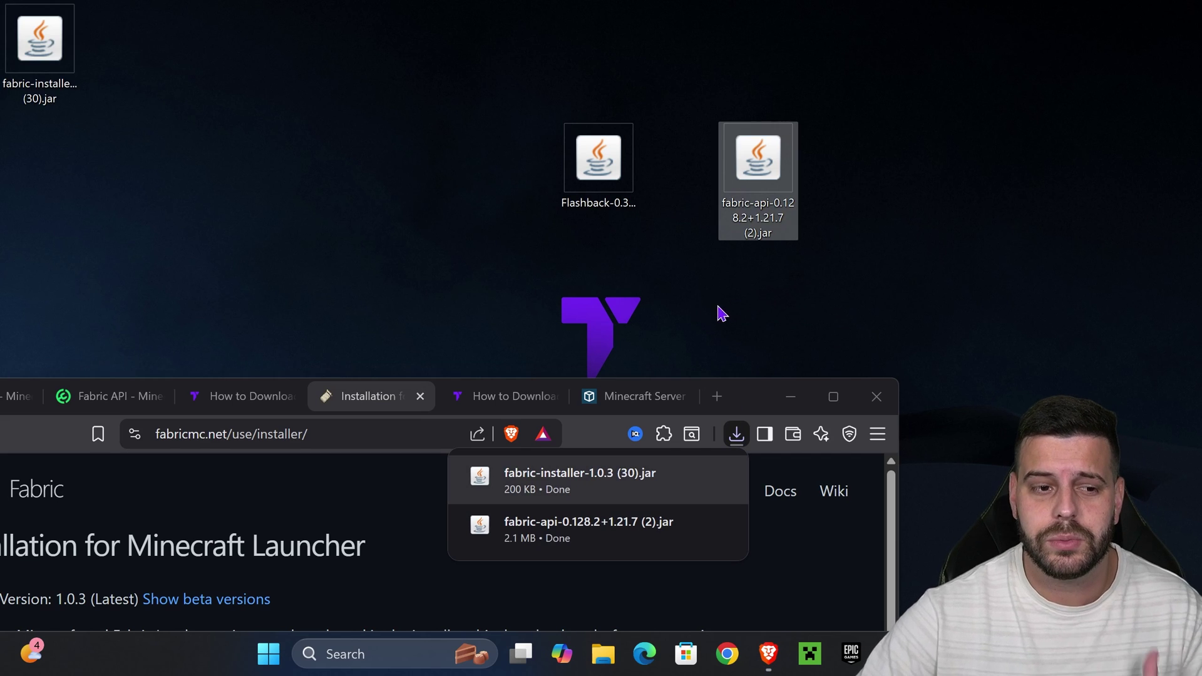
{"action": "left_click_drag", "start_coordinate": [45, 59], "coordinate": [441, 175]}
{"action": "left_click", "coordinate": [800, 394]}
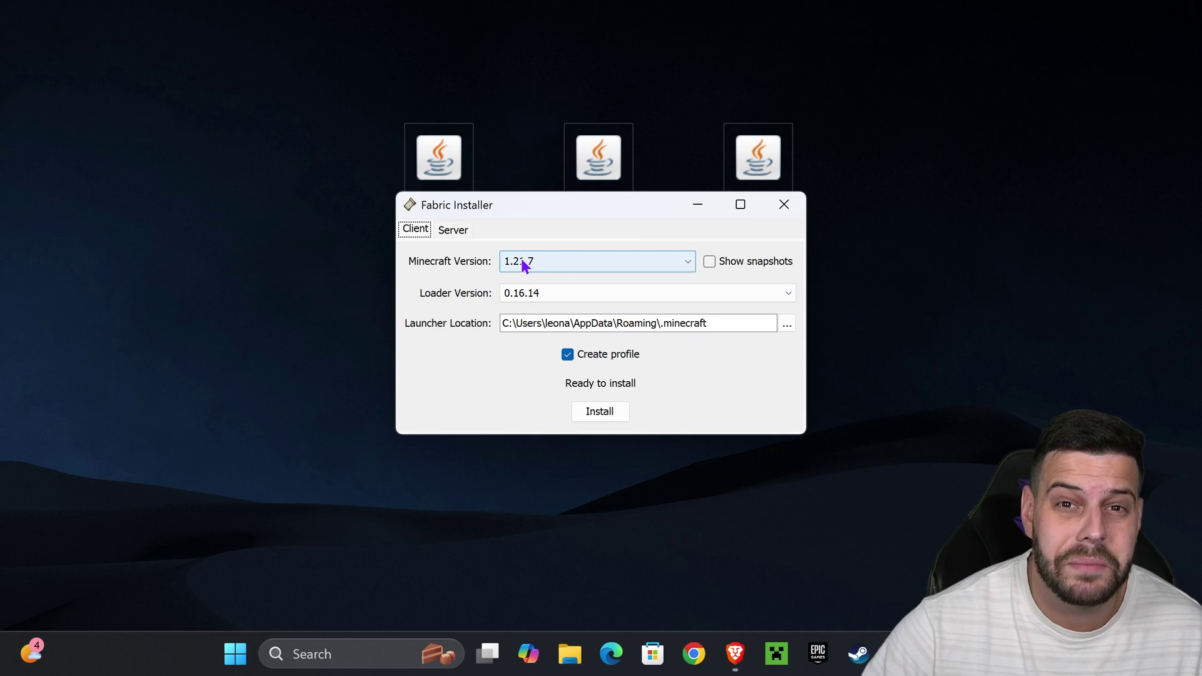
Install Fabric Loader 0.16.14 for Minecraft 1.21.7, looking over the Java 21 installation guide meanwhile, and close the Fabric Installer.
{"action": "left_click", "coordinate": [599, 410]}
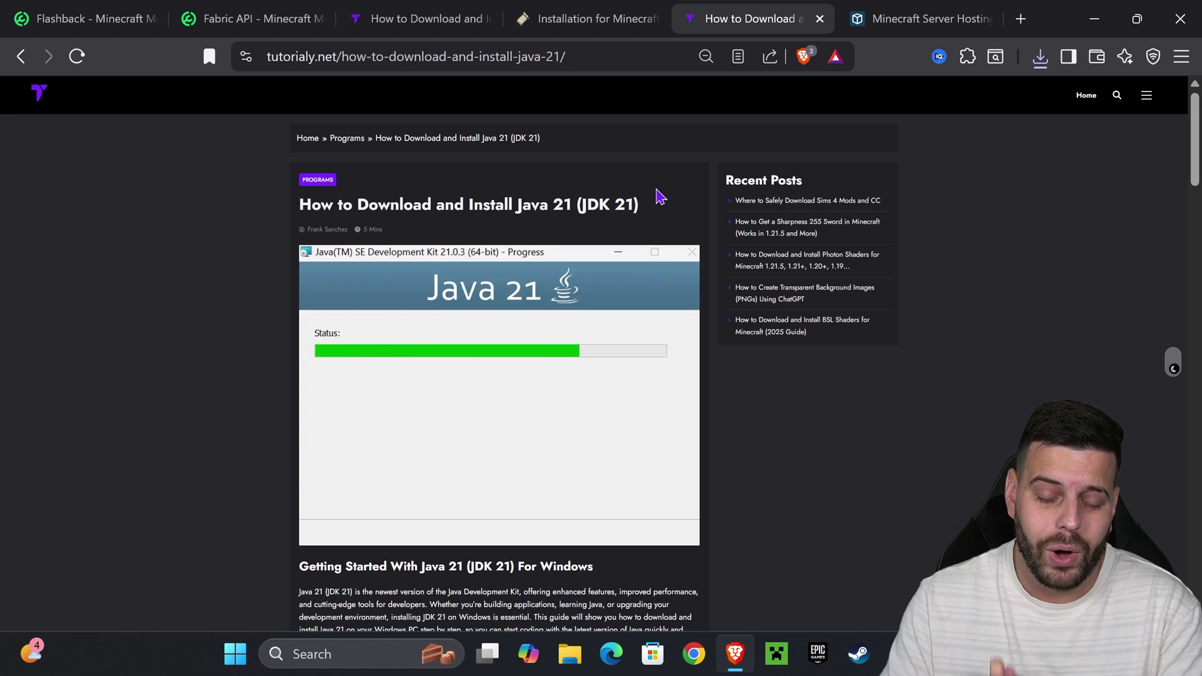
{"action": "scroll", "coordinate": [624, 278], "scroll_direction": "down", "scroll_amount": 20}
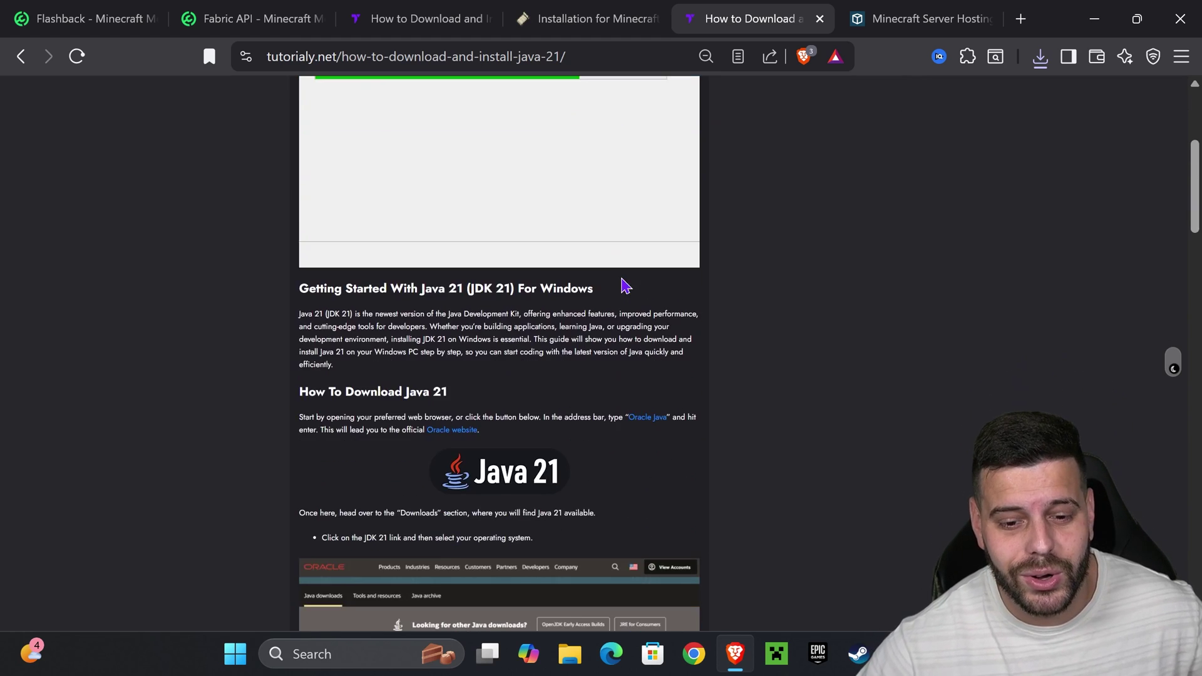
{"action": "scroll", "coordinate": [668, 276], "scroll_direction": "down", "scroll_amount": 15}
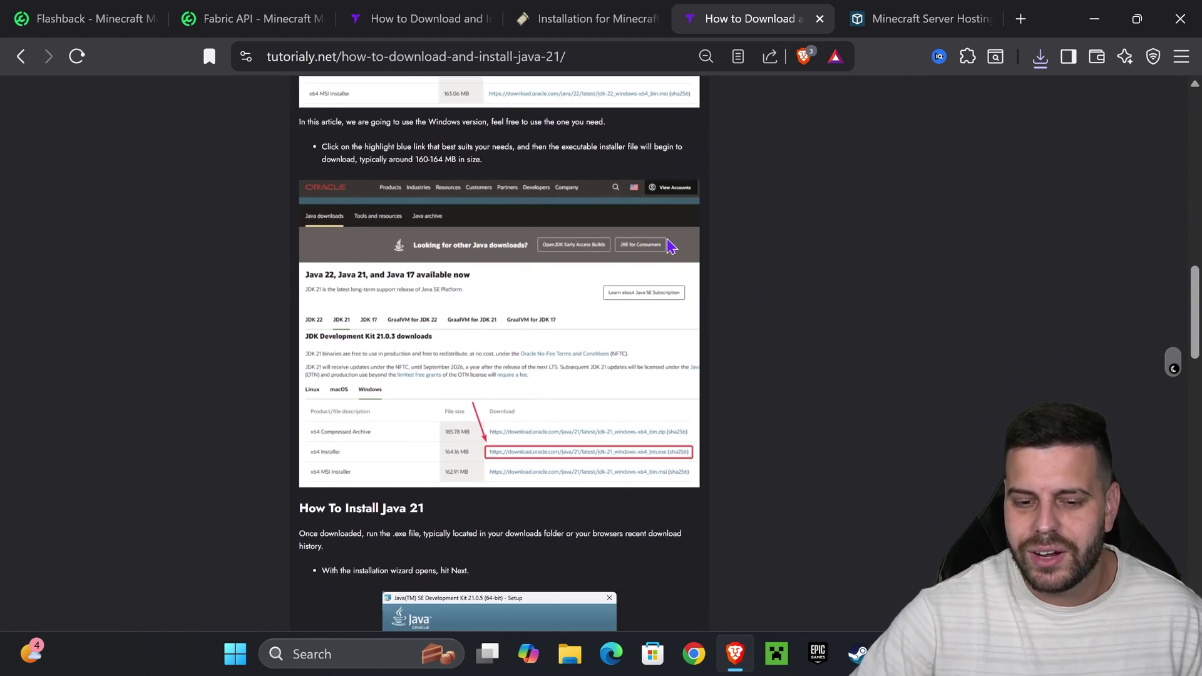
{"action": "scroll", "coordinate": [595, 288], "scroll_direction": "down", "scroll_amount": 3}
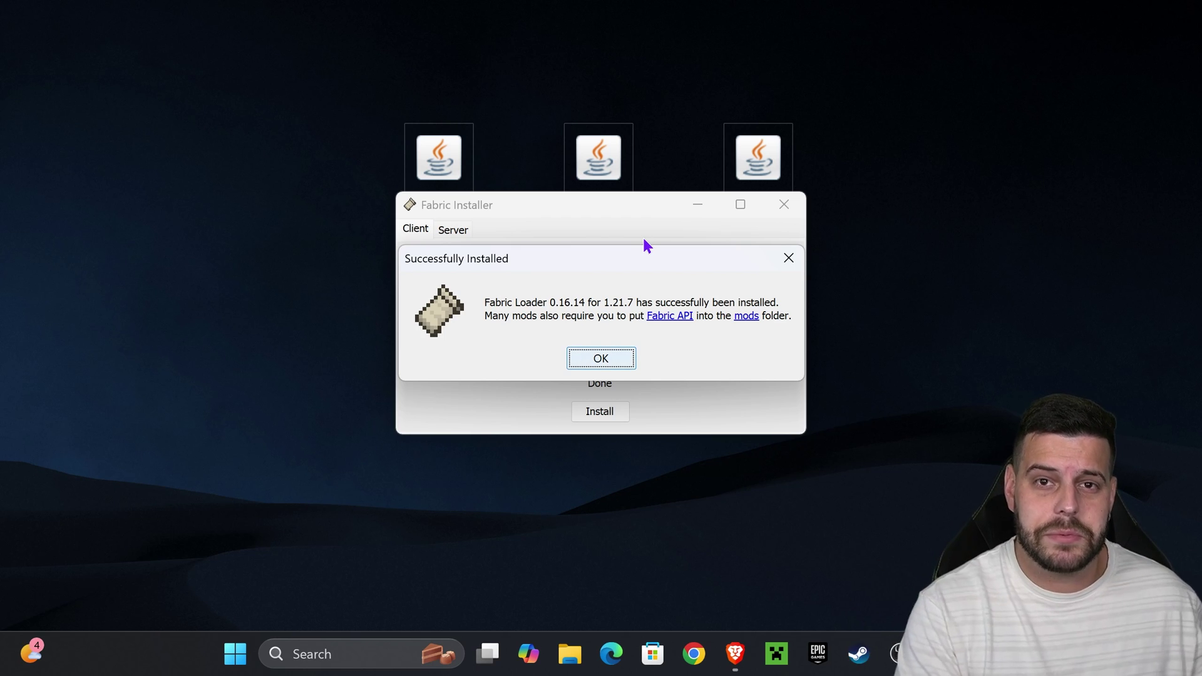
{"action": "left_click", "coordinate": [614, 358]}
{"action": "left_click", "coordinate": [783, 205]}
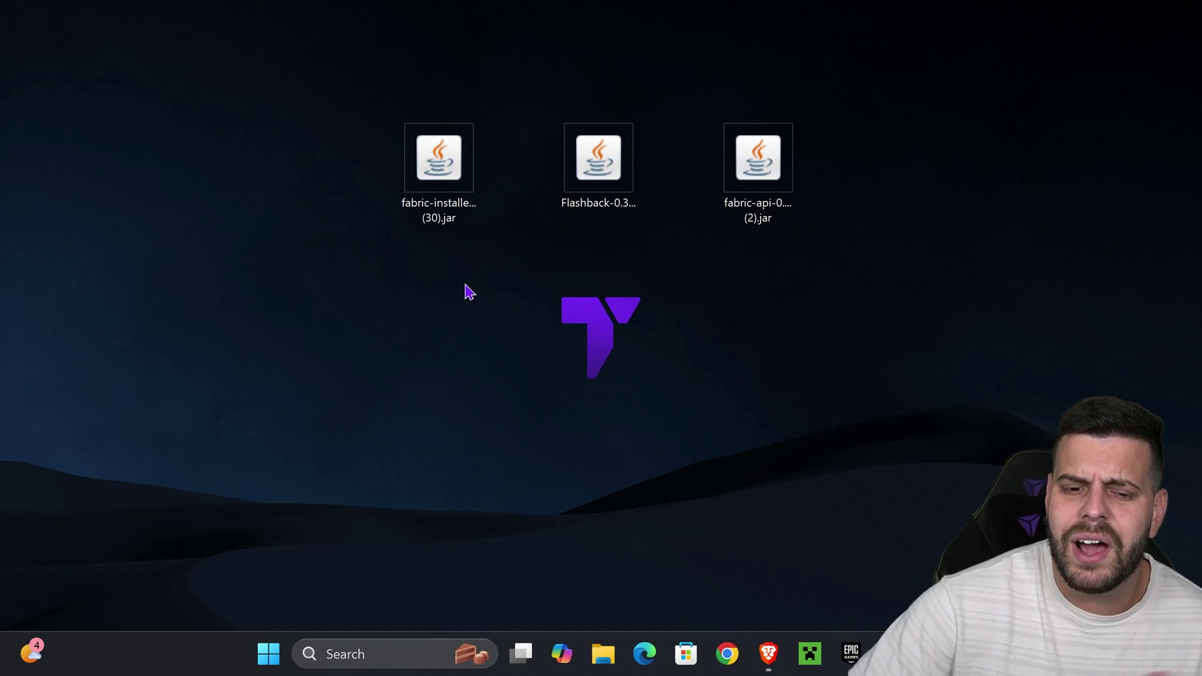
Delete the Fabric installer jar from the desktop and select the remaining Flashback and Fabric API jars.
{"action": "left_click_drag", "start_coordinate": [379, 272], "coordinate": [475, 80]}
{"action": "key", "text": "Delete"}
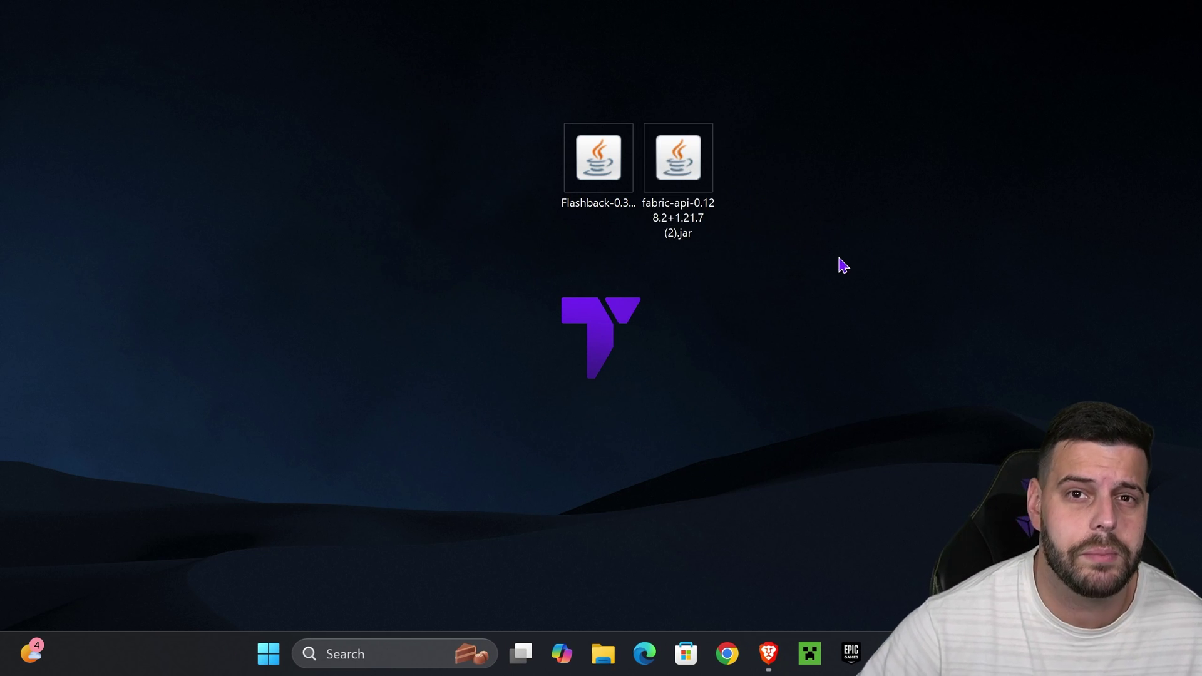
{"action": "key", "text": "ctrl+a"}
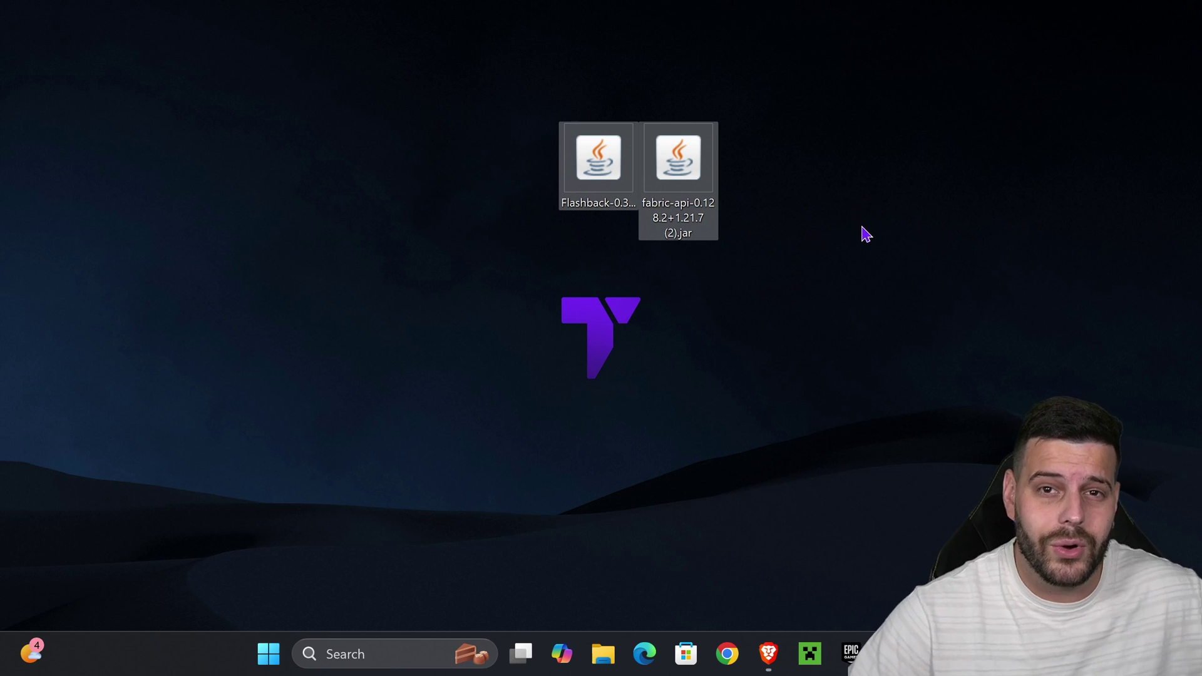
Open Minecraft Launcher and list the Java Edition installations with releases, snapshots and modded versions included.
{"action": "left_click", "coordinate": [839, 451]}
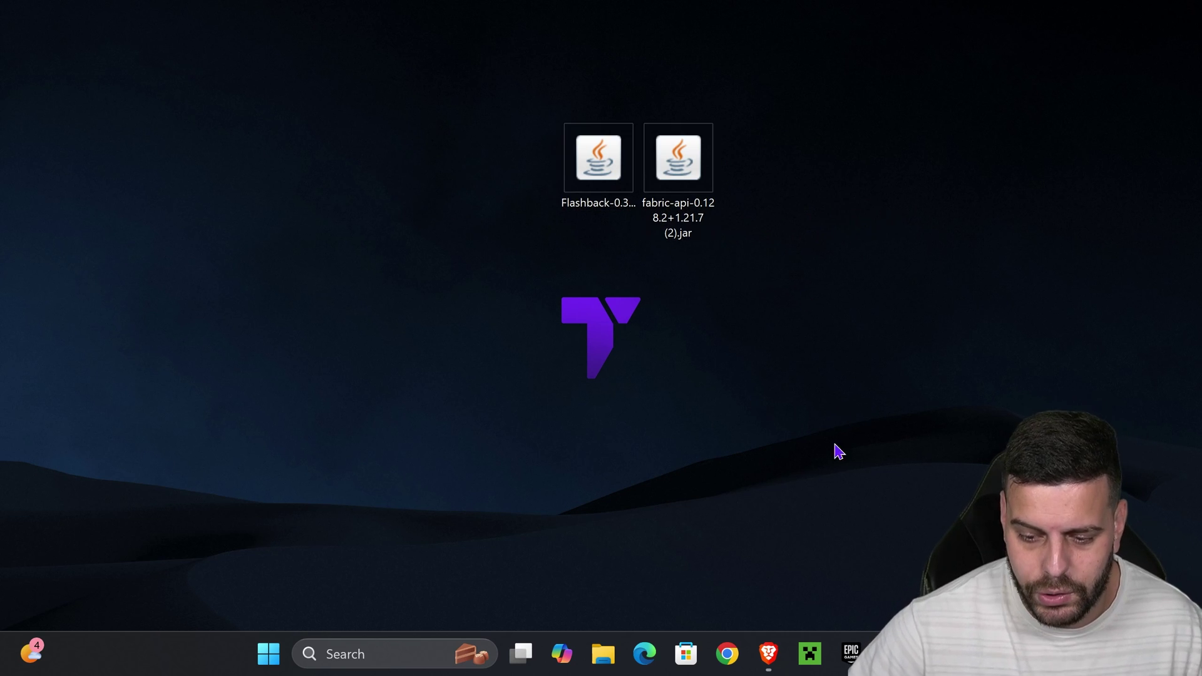
{"action": "left_click", "coordinate": [810, 644]}
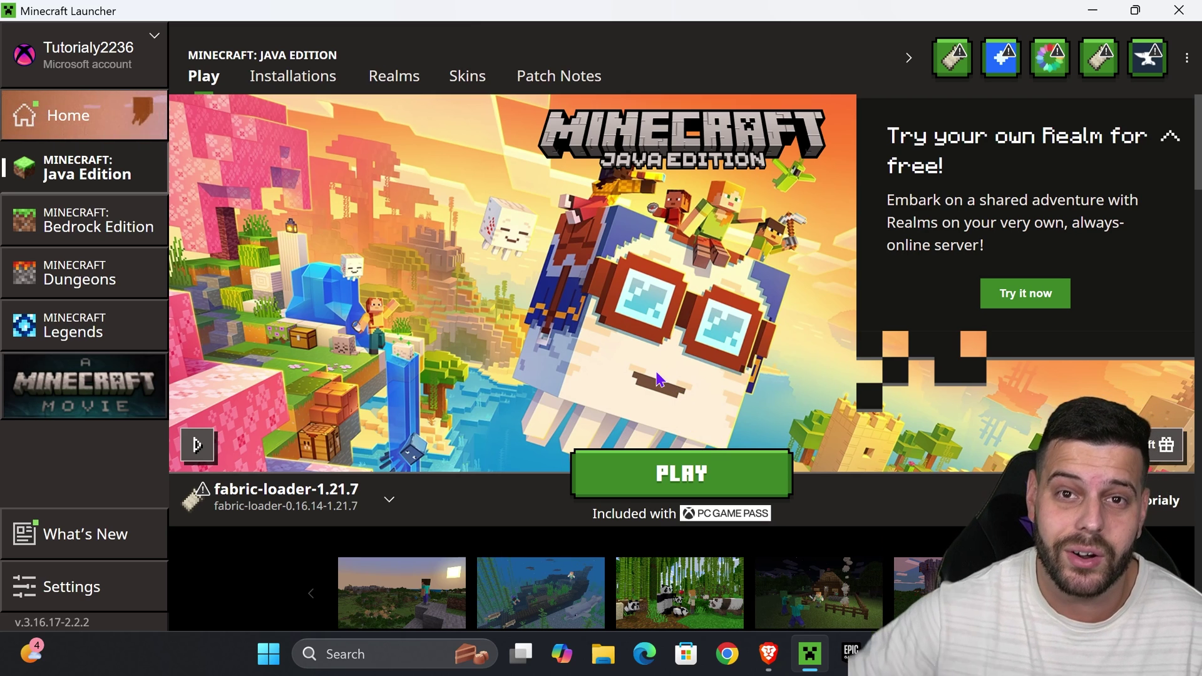
{"action": "left_click", "coordinate": [315, 85]}
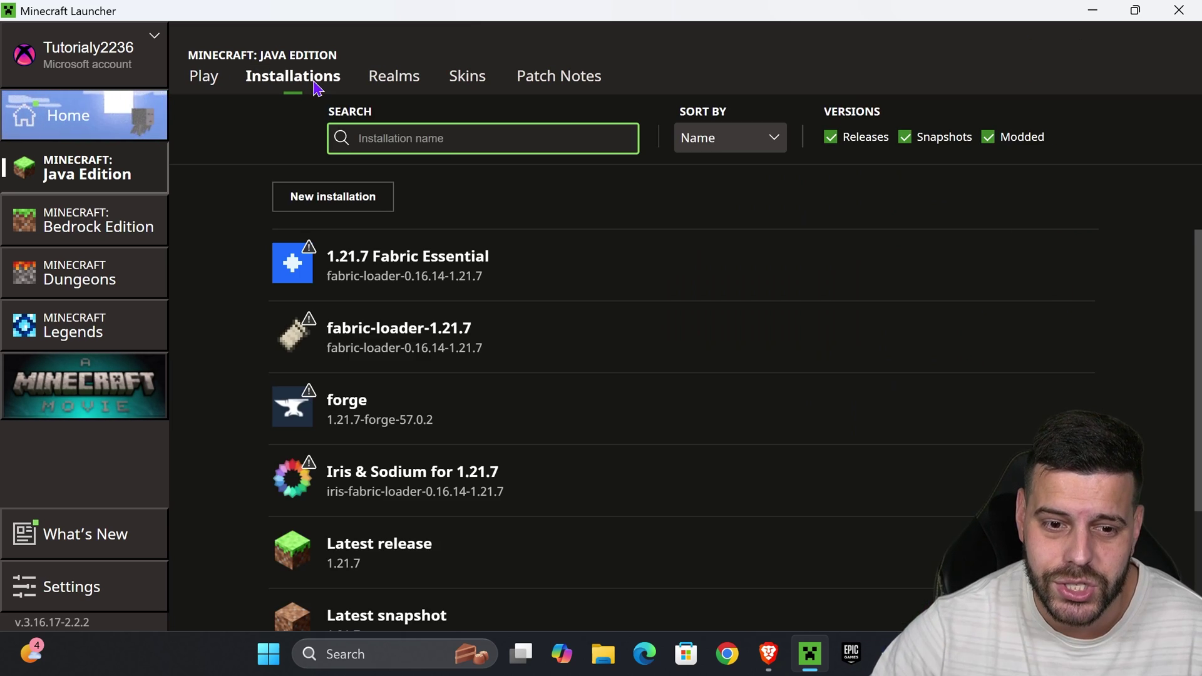
{"action": "left_click", "coordinate": [988, 137]}
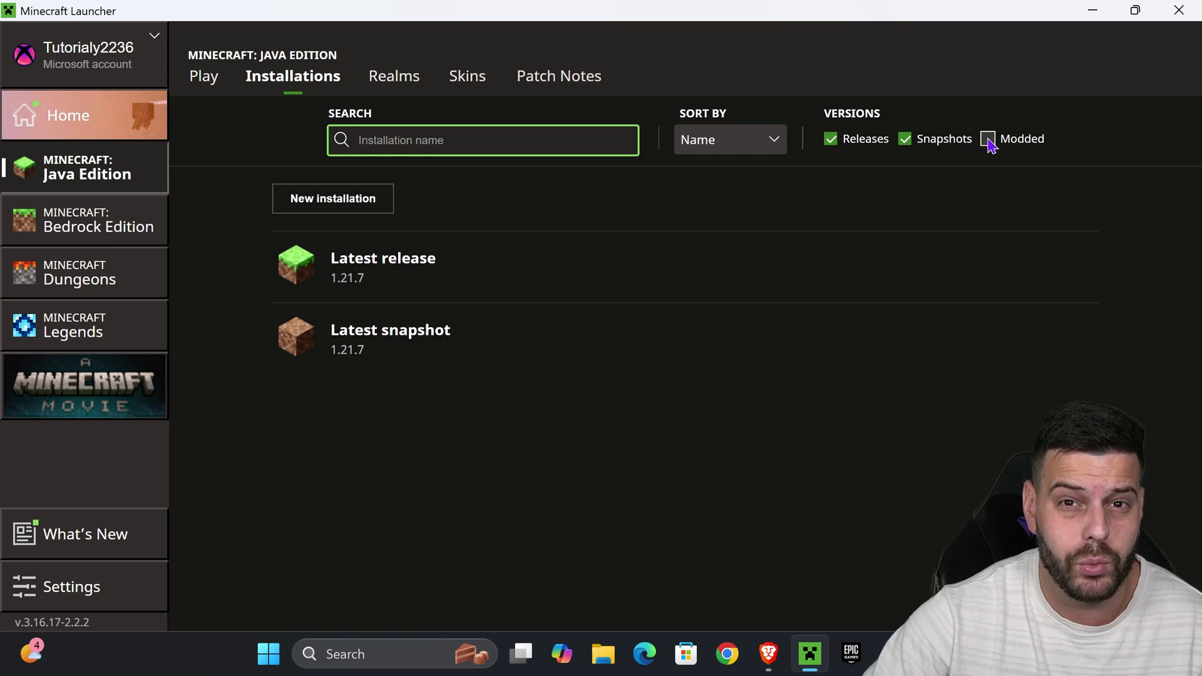
{"action": "left_click", "coordinate": [989, 139]}
{"action": "scroll", "coordinate": [476, 363], "scroll_direction": "down", "scroll_amount": 3}
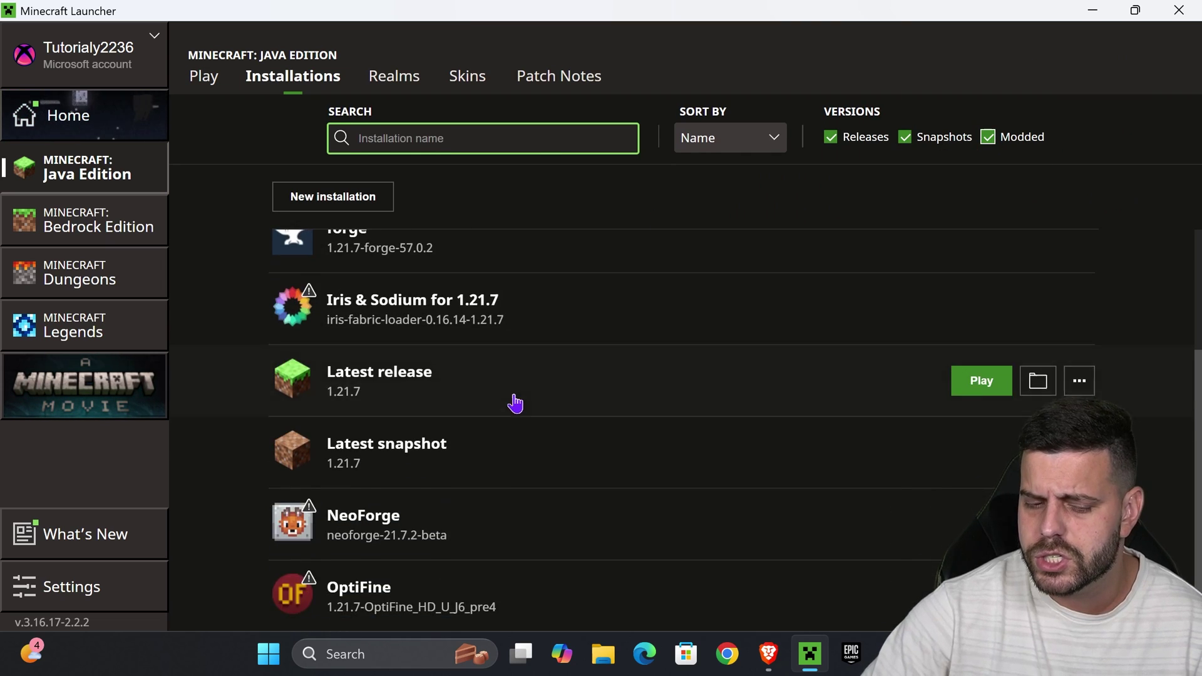
{"action": "scroll", "coordinate": [514, 403], "scroll_direction": "up", "scroll_amount": 3}
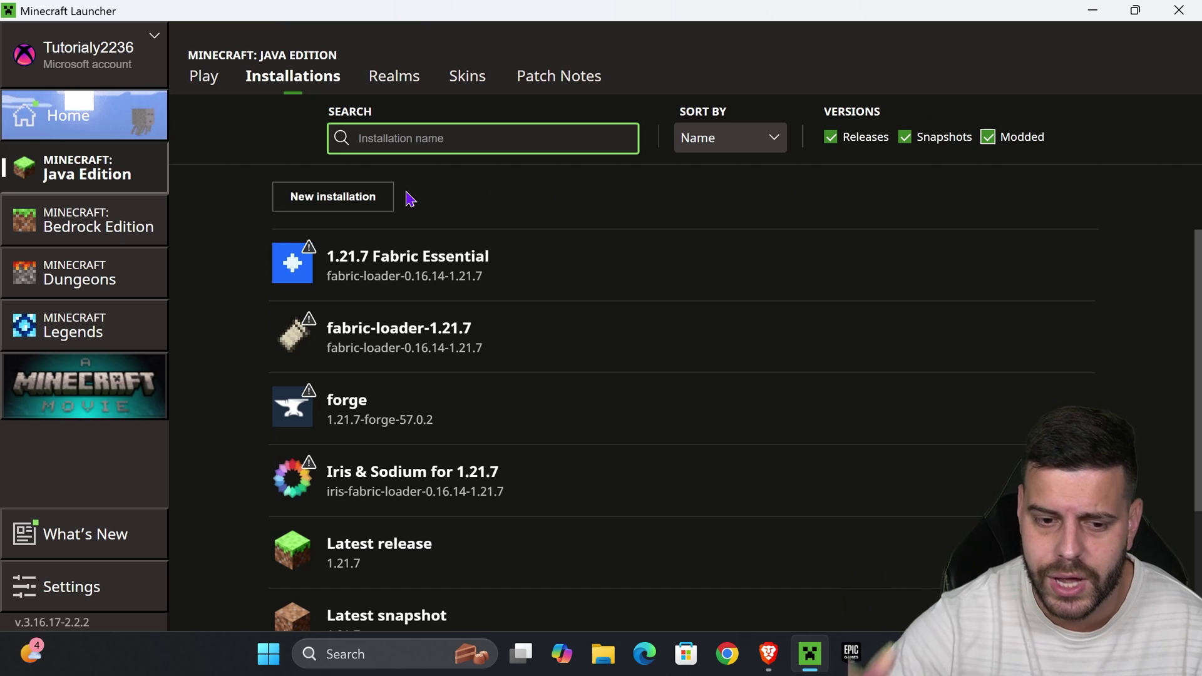
Open the game folder of the fabric-loader-1.21.7 installation and maximize its window.
{"action": "mouse_move", "coordinate": [423, 343]}
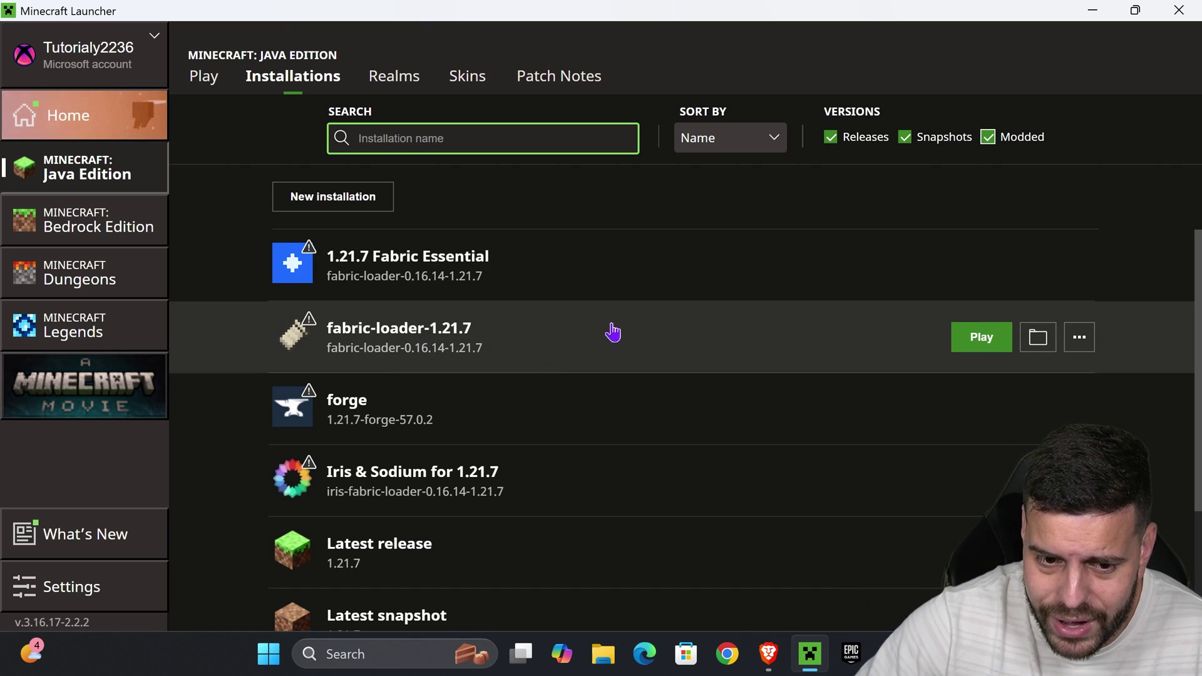
{"action": "left_click", "coordinate": [1036, 339]}
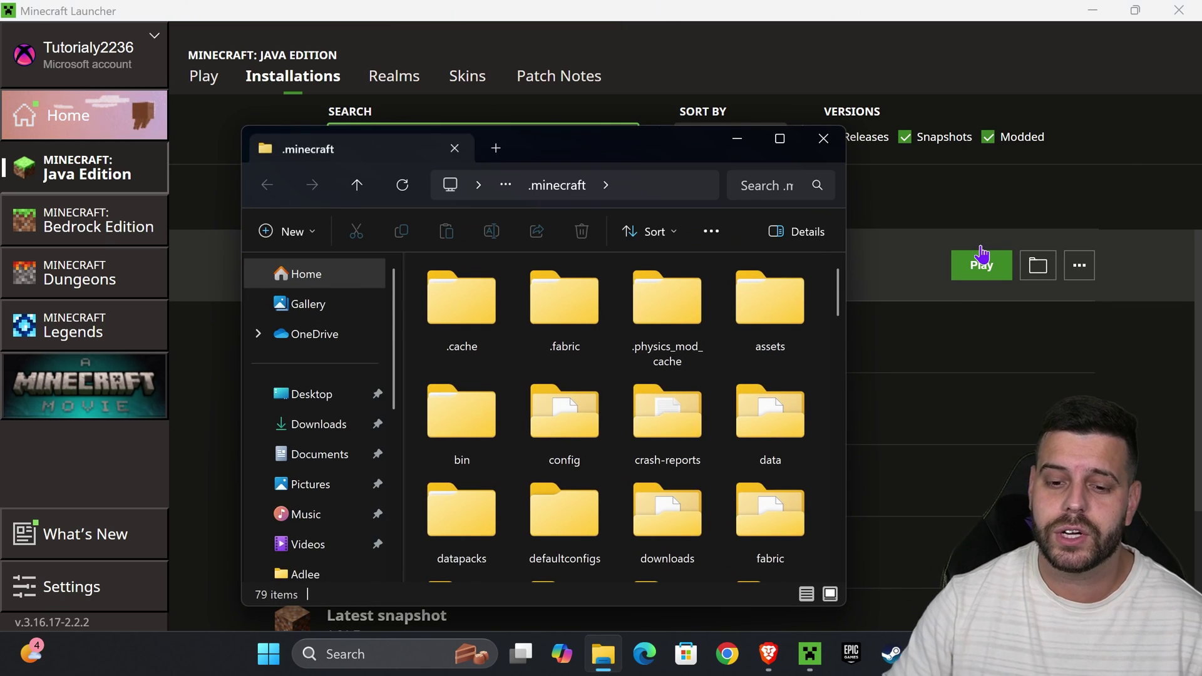
{"action": "left_click", "coordinate": [780, 138]}
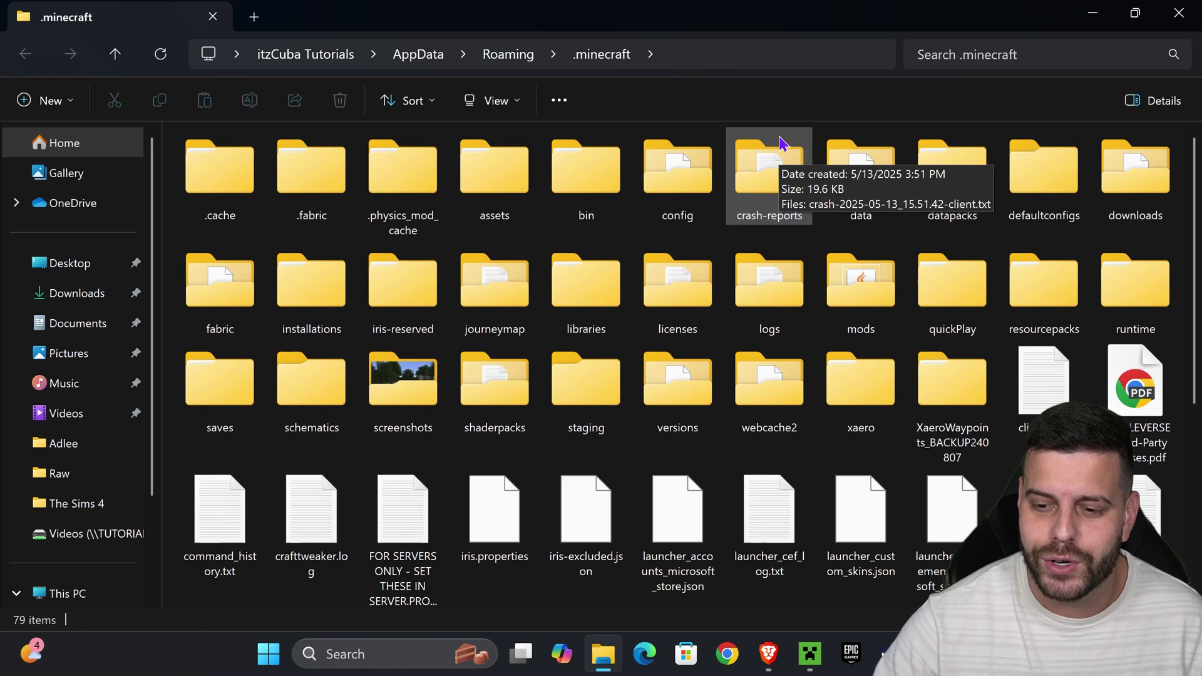
Delete the existing mods folder from .minecraft and create a new empty folder named mods.
{"action": "left_click", "coordinate": [869, 320]}
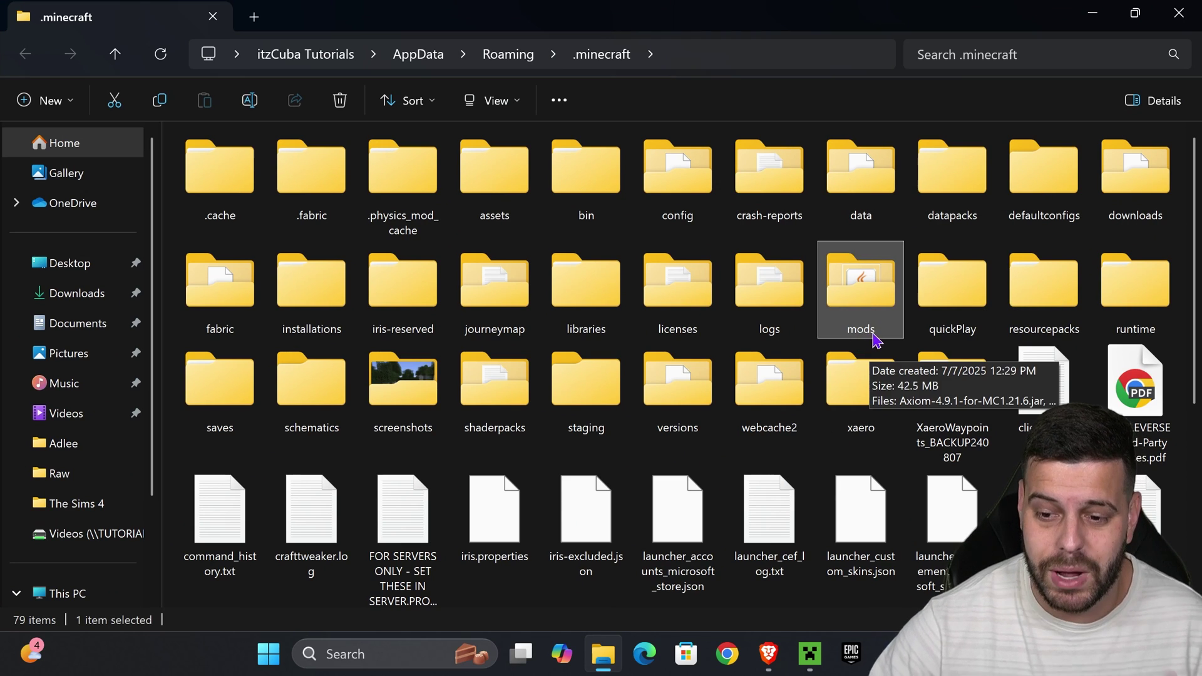
{"action": "key", "text": "Delete"}
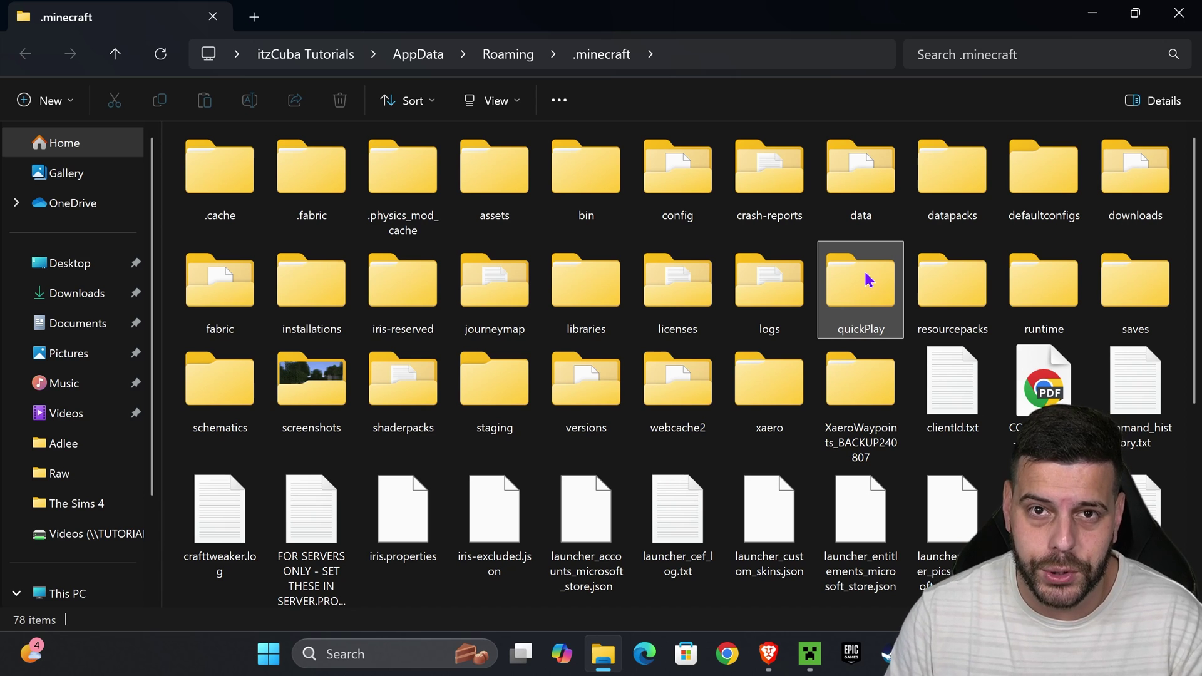
{"action": "left_click", "coordinate": [42, 100]}
{"action": "left_click", "coordinate": [85, 149]}
{"action": "type", "text": "mods"}
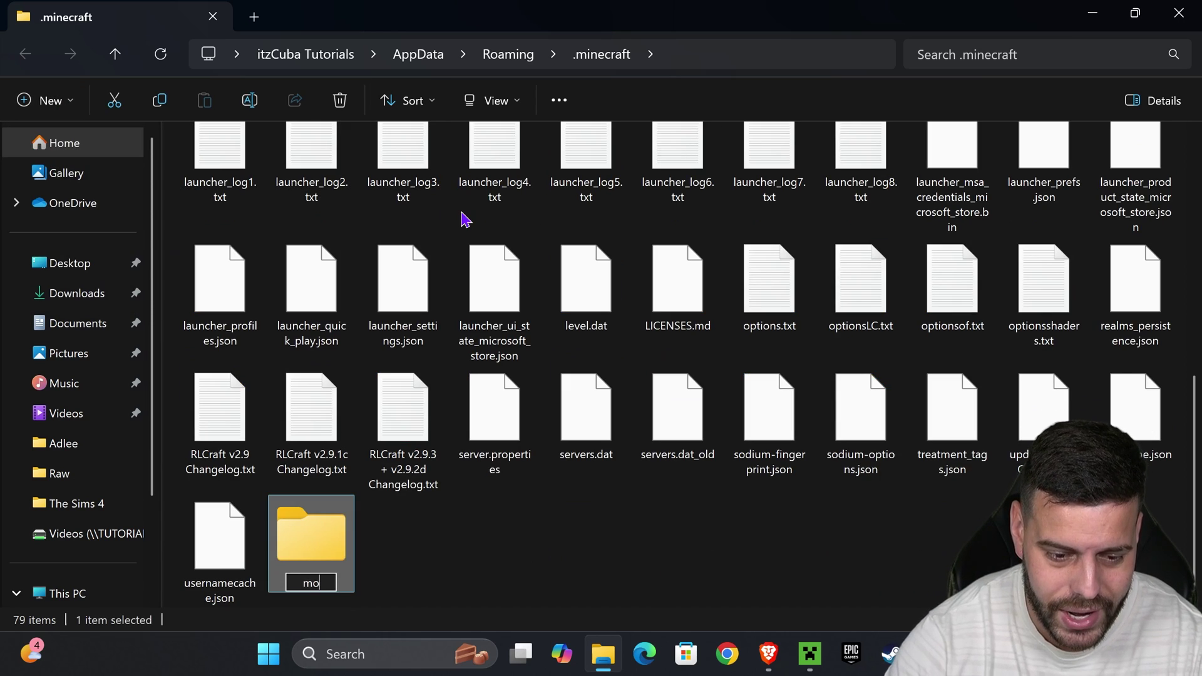
{"action": "left_click", "coordinate": [404, 561]}
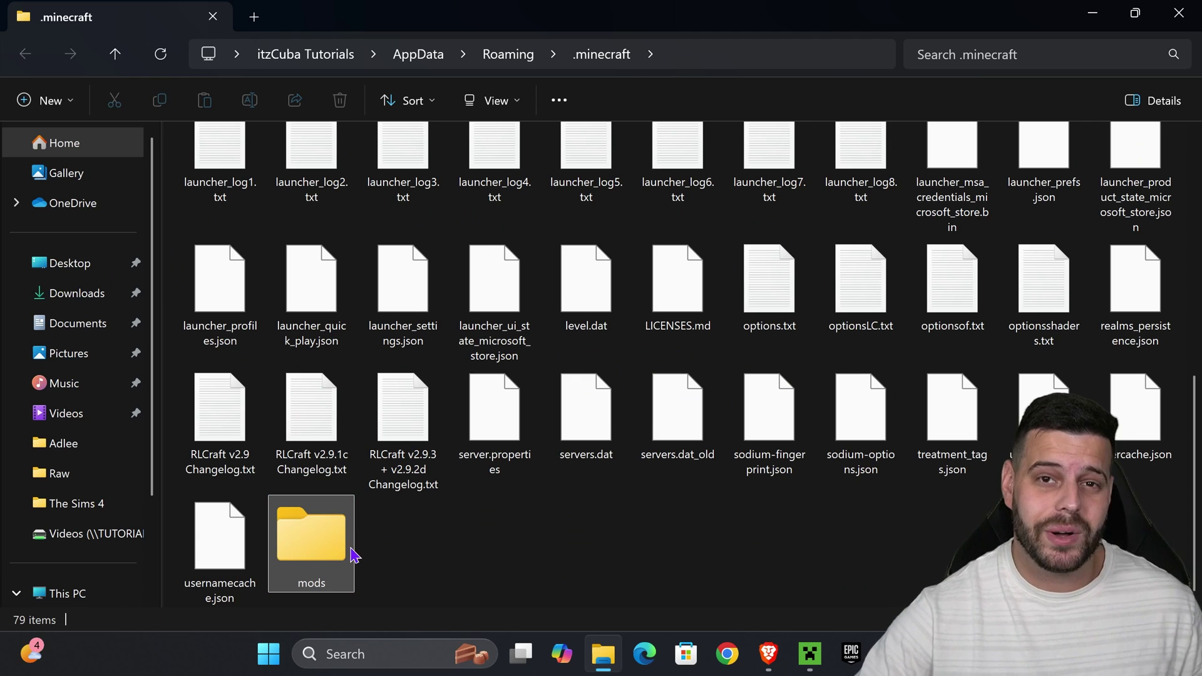
Open the new mods folder in a smaller window and move the Flashback and Fabric API jars from the desktop into it.
{"action": "double_click", "coordinate": [352, 554]}
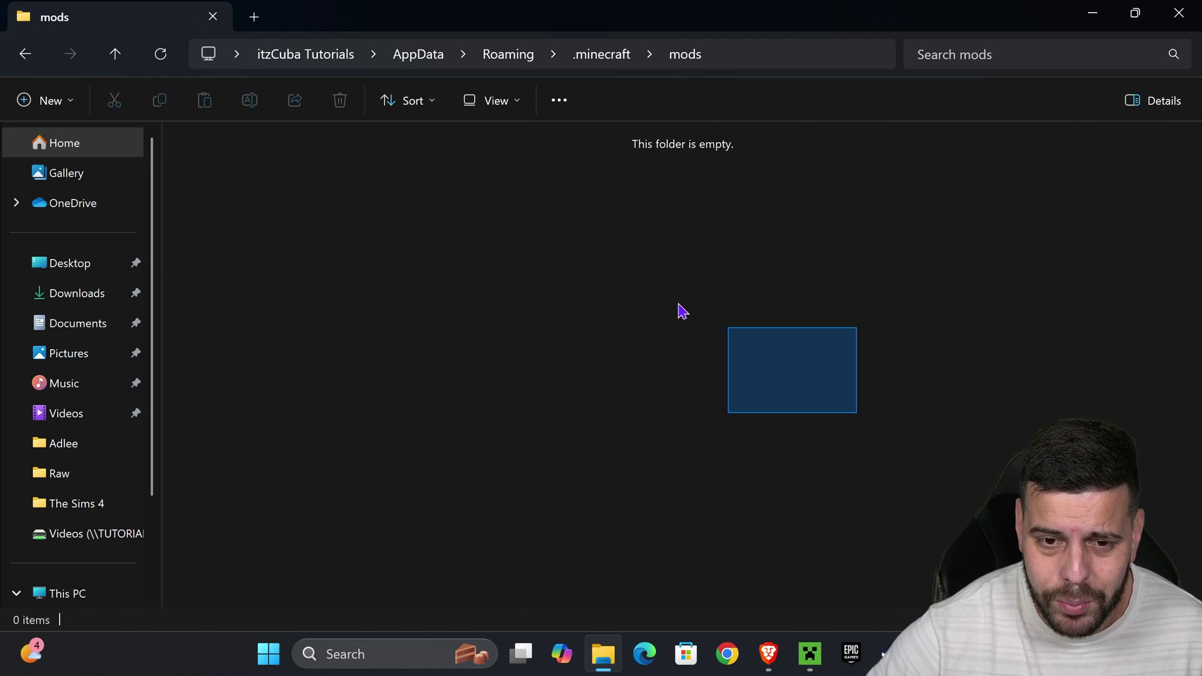
{"action": "double_click", "coordinate": [785, 9]}
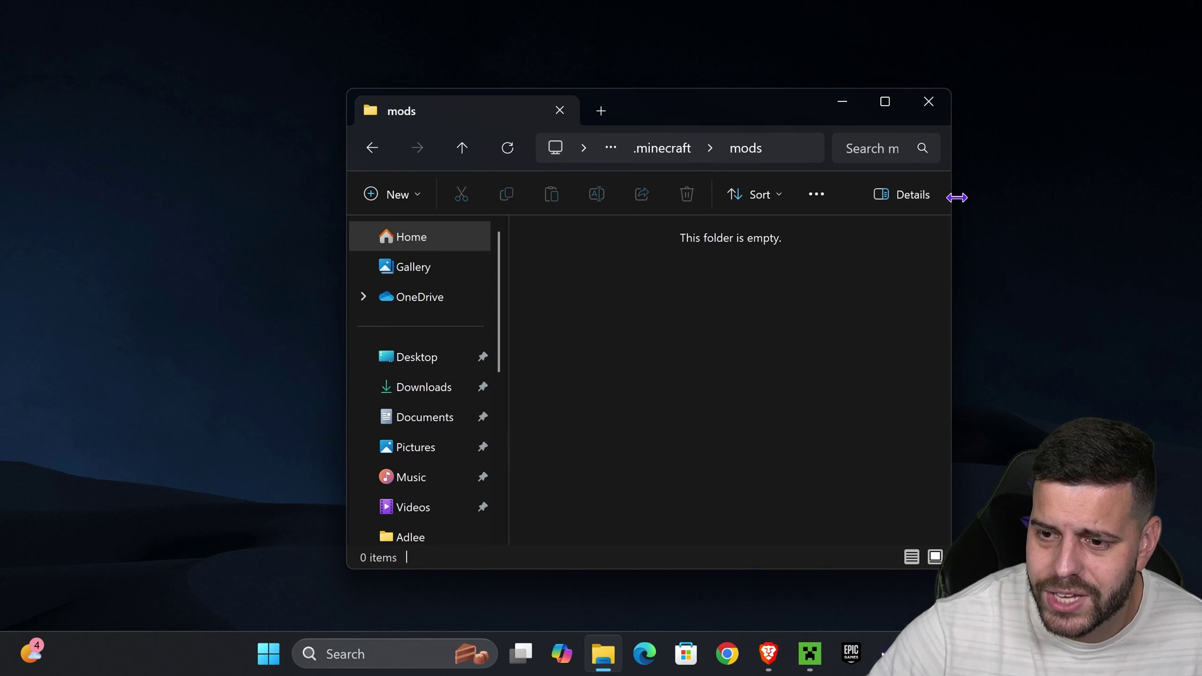
{"action": "left_click_drag", "start_coordinate": [956, 197], "coordinate": [1053, 198]}
{"action": "left_click_drag", "start_coordinate": [791, 123], "coordinate": [661, 303]}
{"action": "left_click_drag", "start_coordinate": [861, 110], "coordinate": [535, 238]}
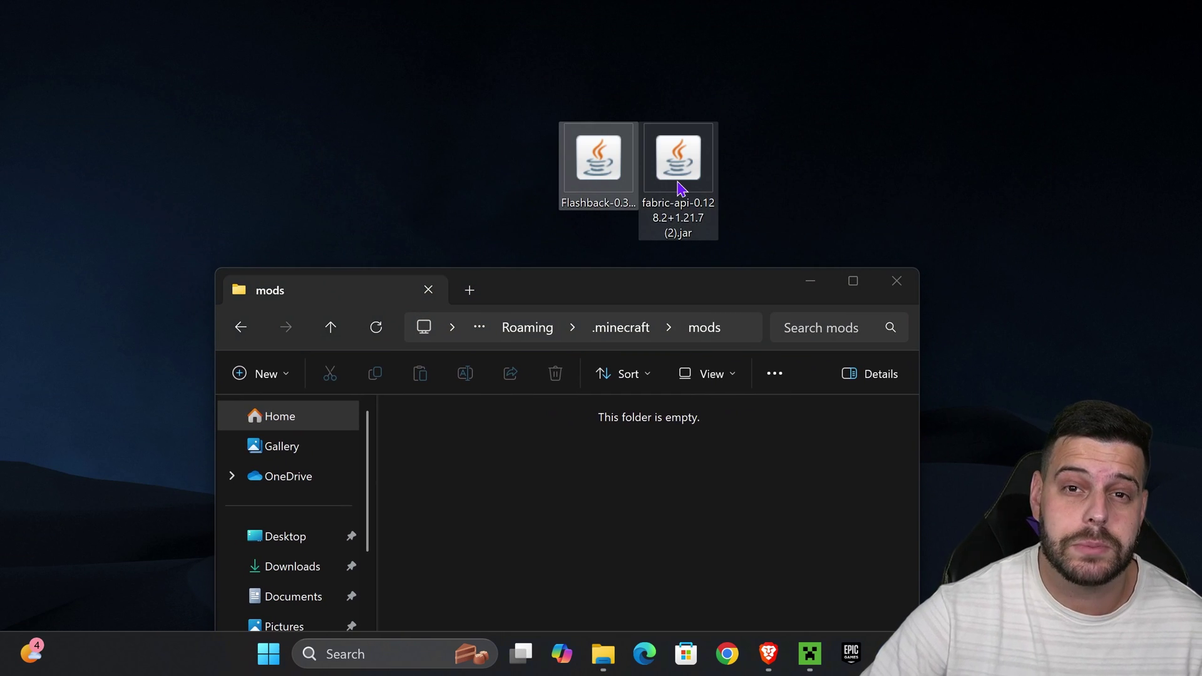
{"action": "left_click_drag", "start_coordinate": [680, 187], "coordinate": [734, 400]}
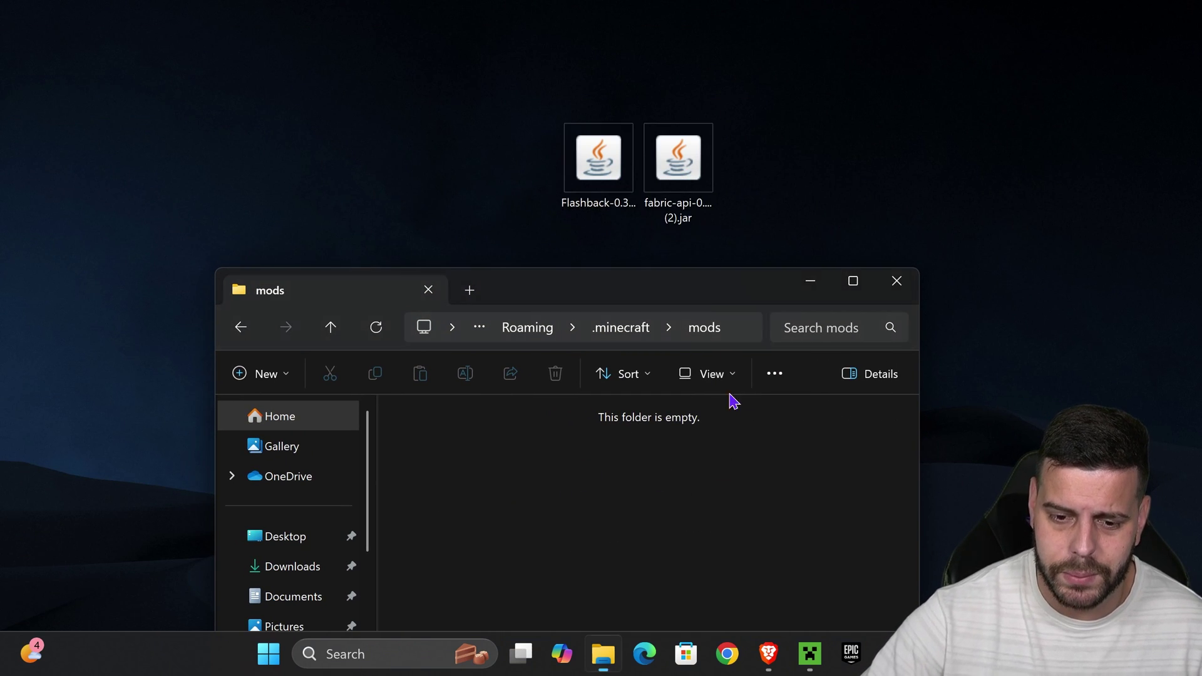
{"action": "left_click_drag", "start_coordinate": [702, 274], "coordinate": [693, 164]}
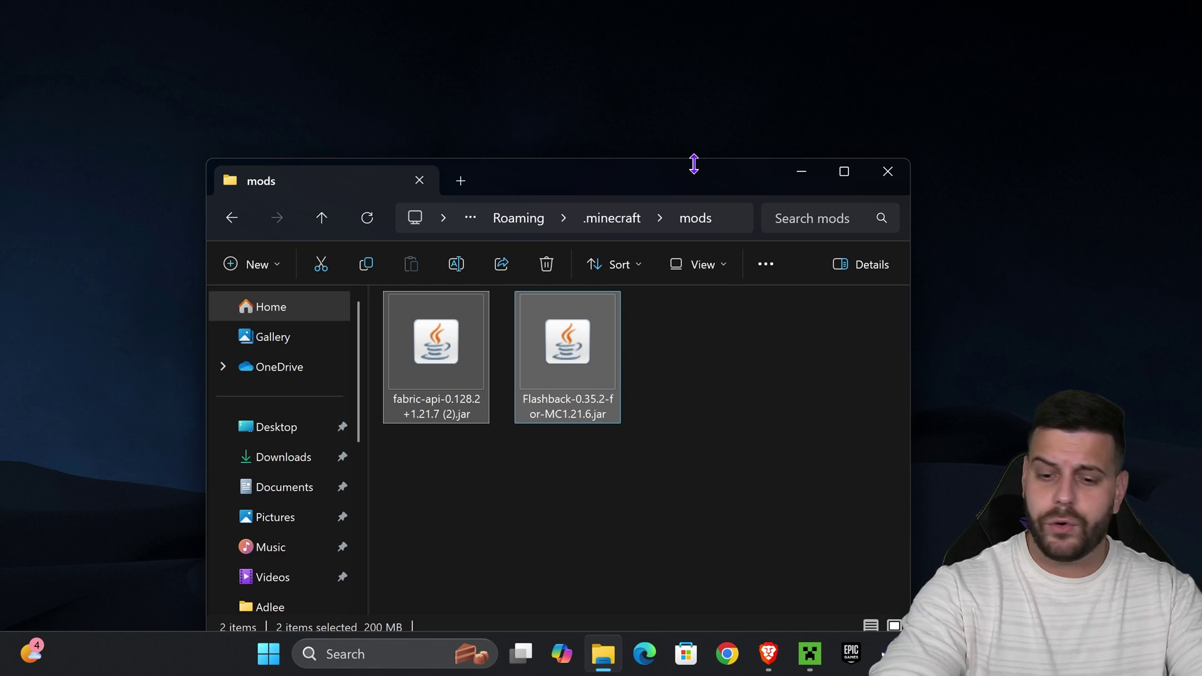
{"action": "left_click", "coordinate": [754, 305]}
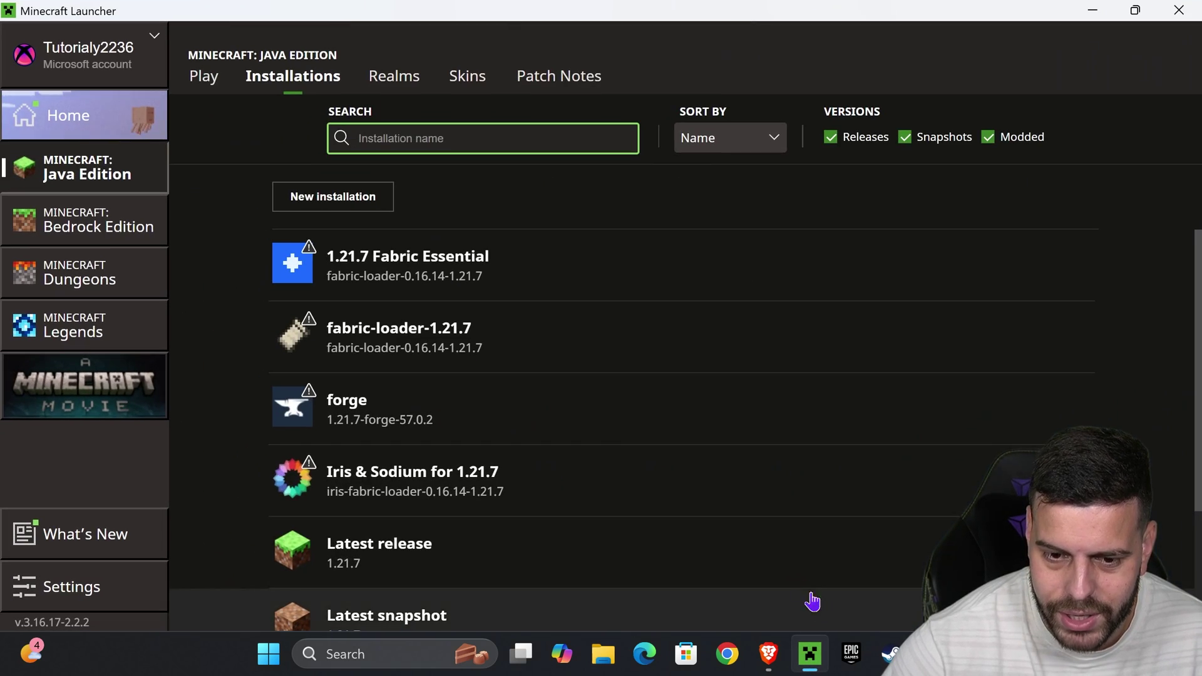
Launch Minecraft from the launcher with the fabric-loader-1.21.7 profile and check Flashback's Select Replay screen from the title screen.
{"action": "left_click", "coordinate": [207, 78]}
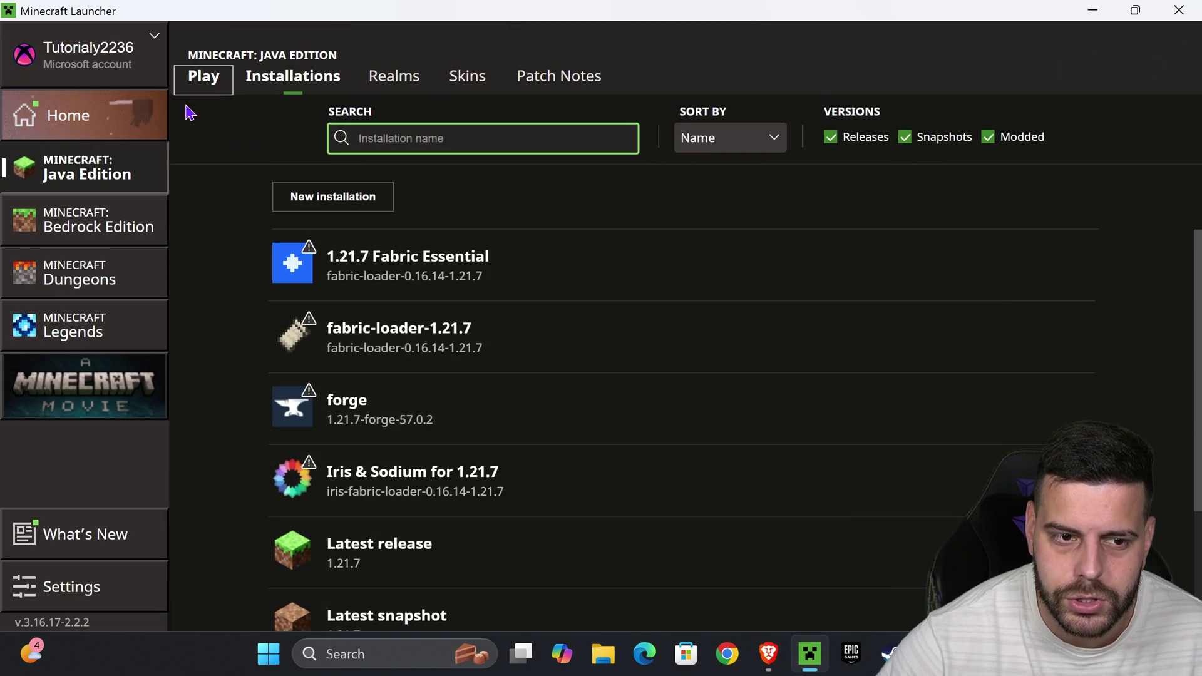
{"action": "left_click", "coordinate": [682, 473]}
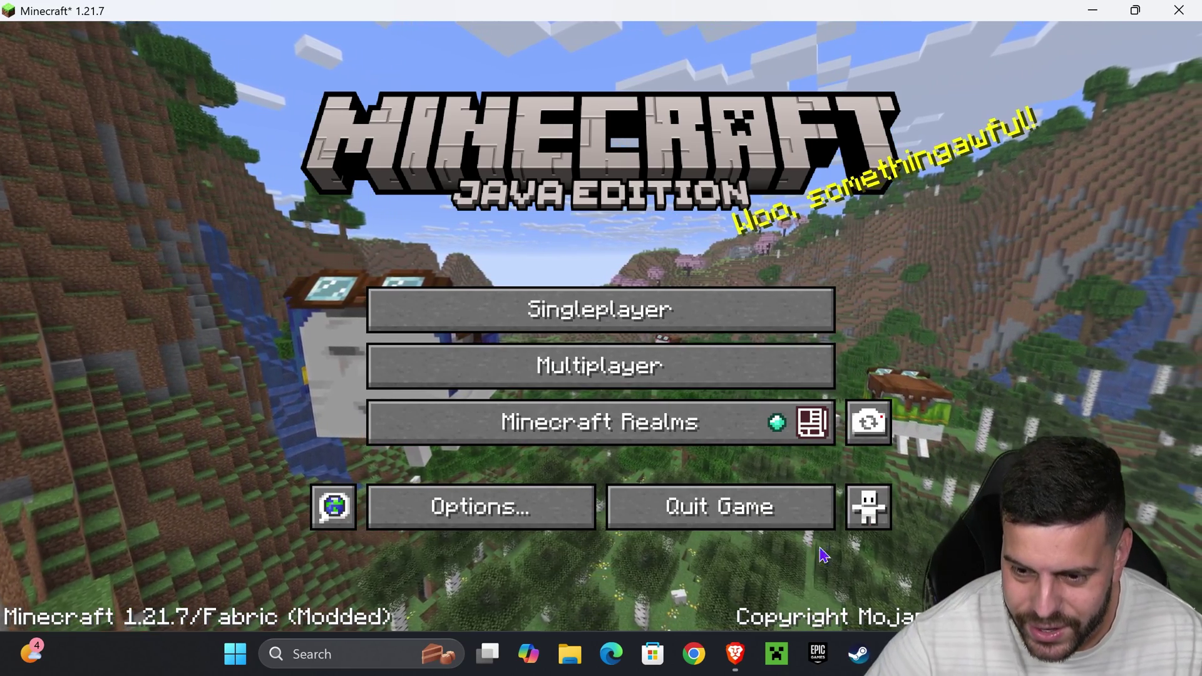
{"action": "left_click", "coordinate": [878, 432]}
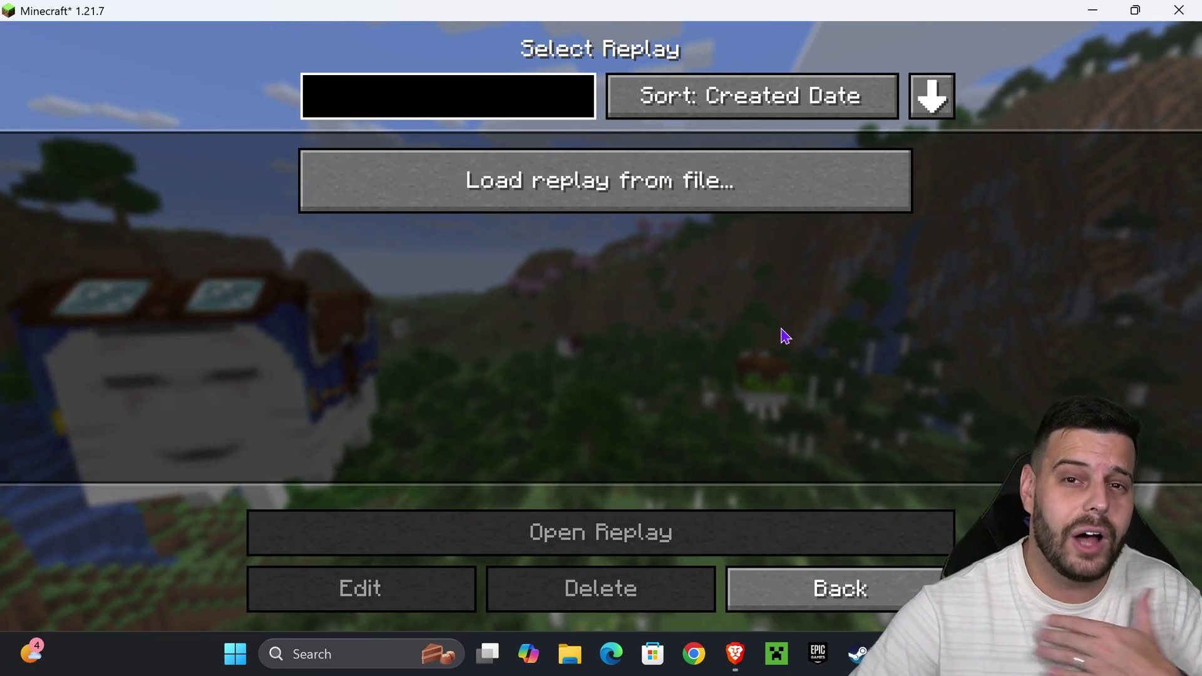
{"action": "left_click", "coordinate": [894, 592]}
Load the singleplayer world Chicken Jockey and start a Flashback recording.
{"action": "left_click", "coordinate": [705, 317]}
{"action": "left_click", "coordinate": [352, 177]}
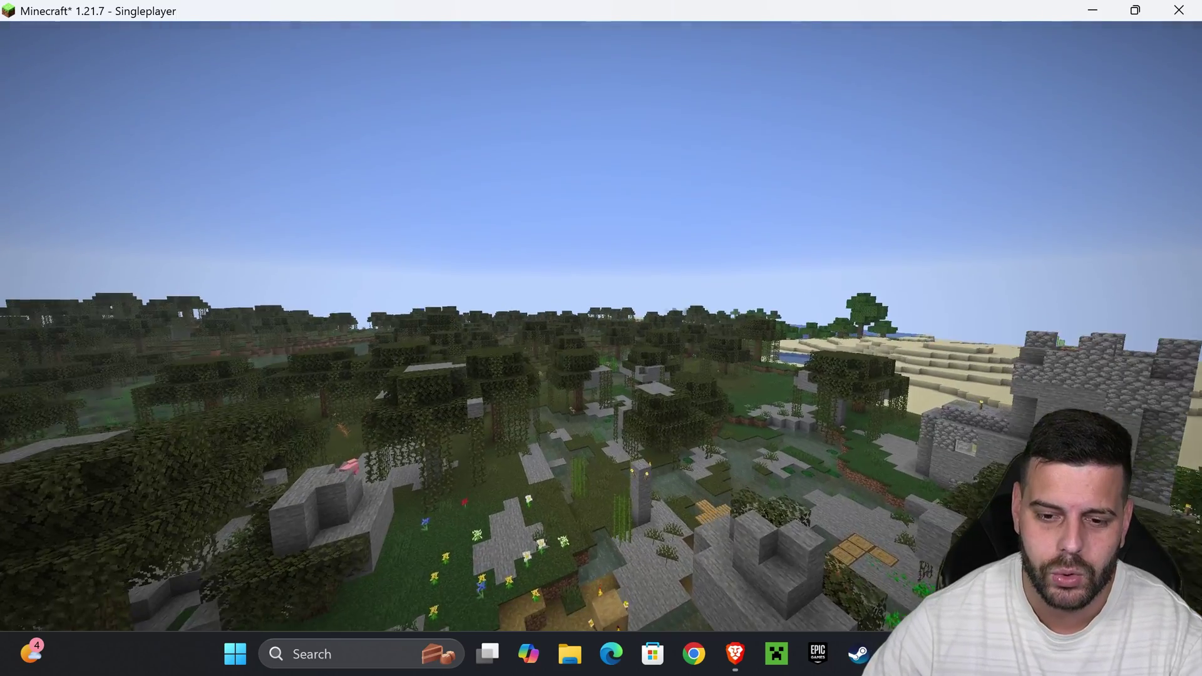
{"action": "key", "text": "Escape"}
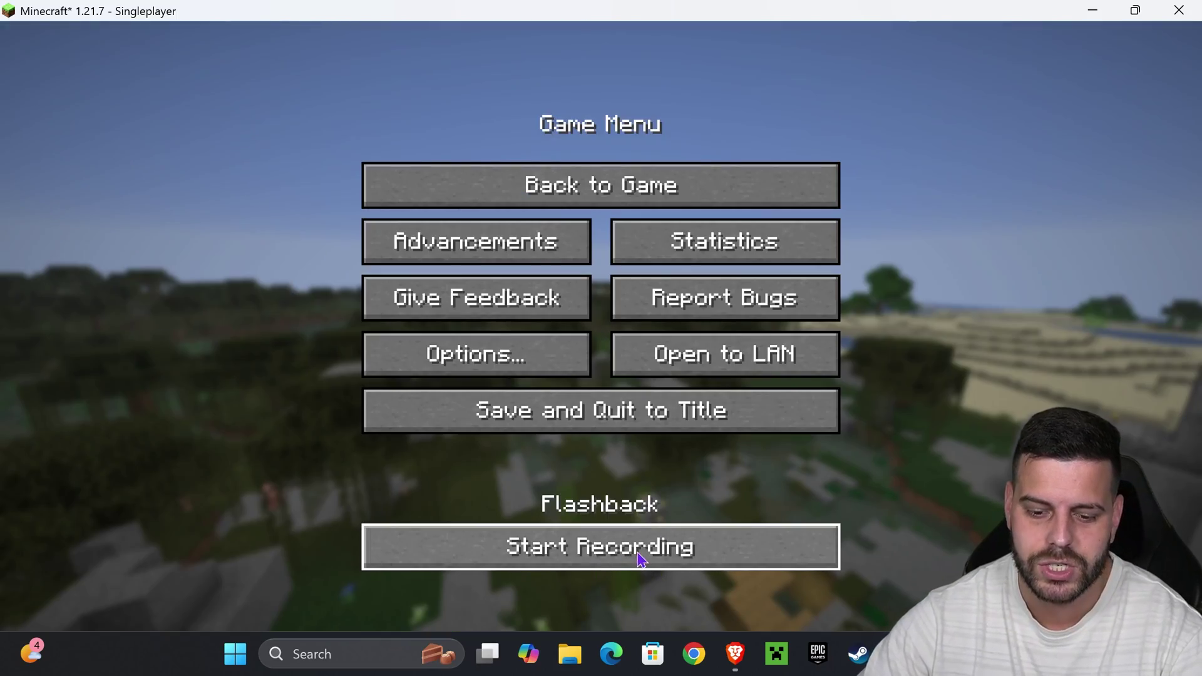
{"action": "left_click", "coordinate": [599, 547]}
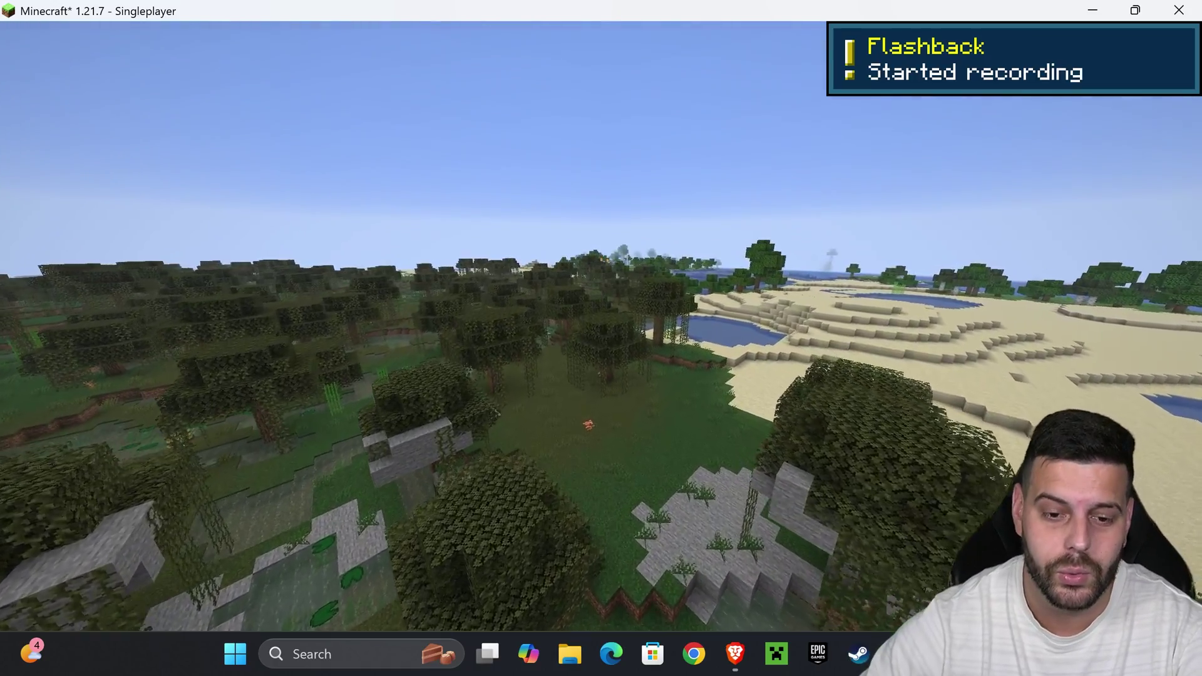
Finish the Flashback recording, save the replay under its suggested name, and save and quit the world to the title screen.
{"action": "key", "text": "Escape"}
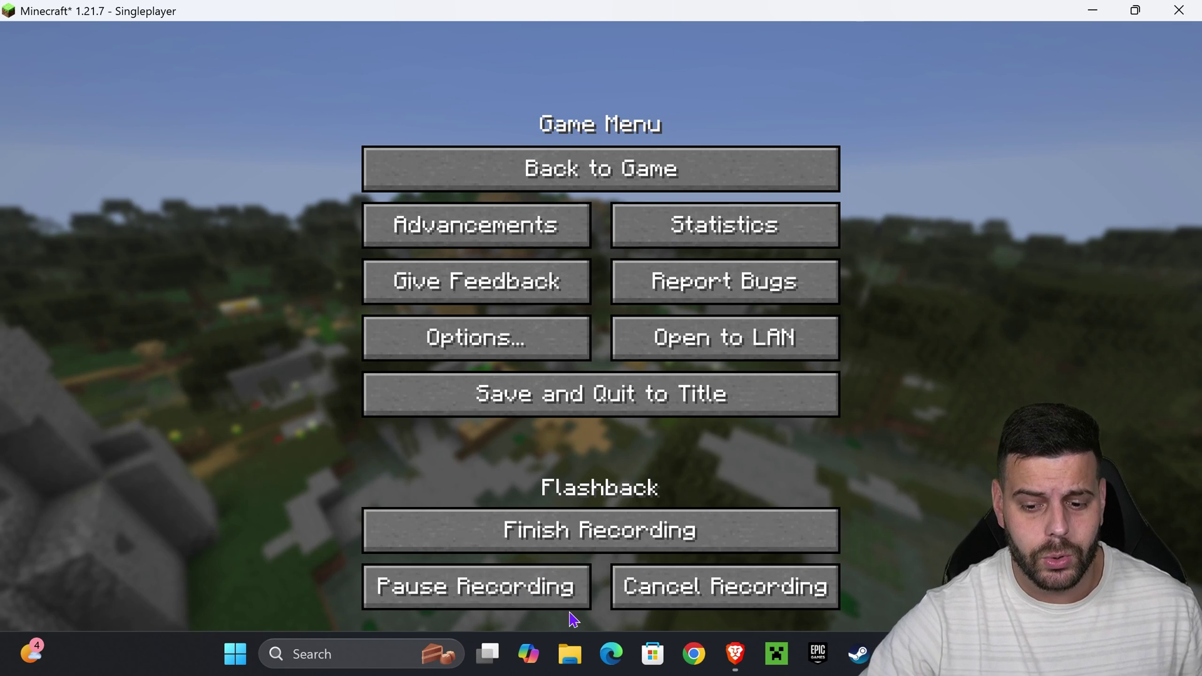
{"action": "left_click", "coordinate": [664, 532]}
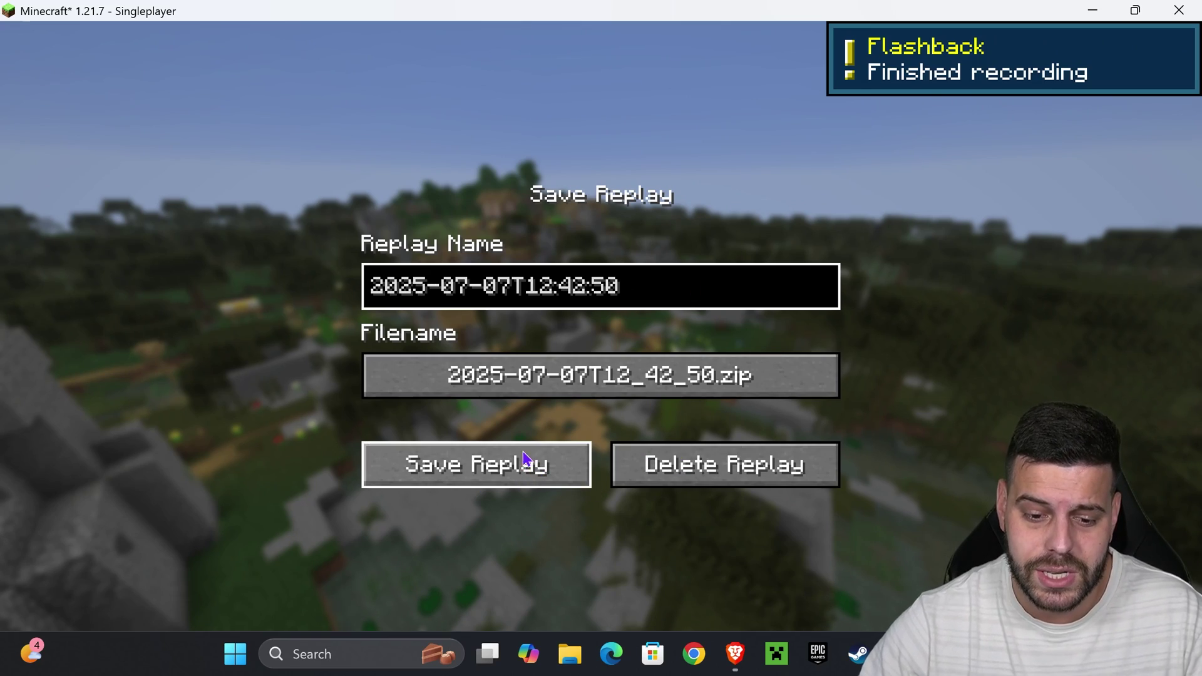
{"action": "left_click", "coordinate": [509, 471]}
{"action": "key", "text": "Escape"}
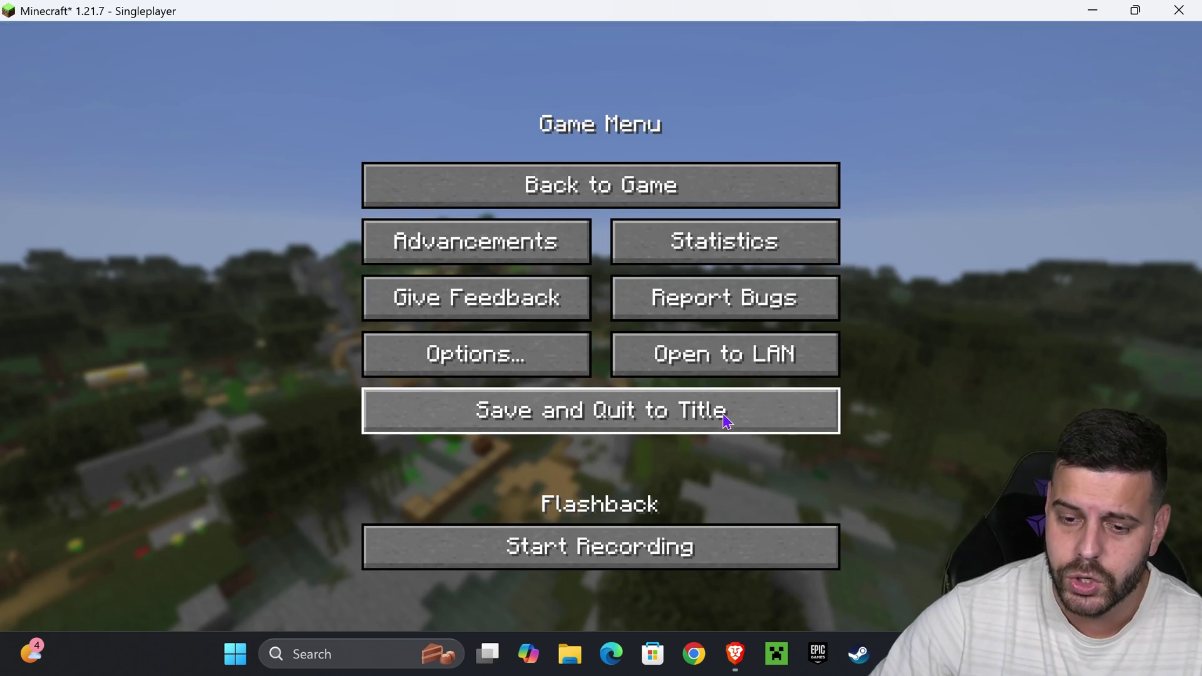
{"action": "left_click", "coordinate": [713, 416]}
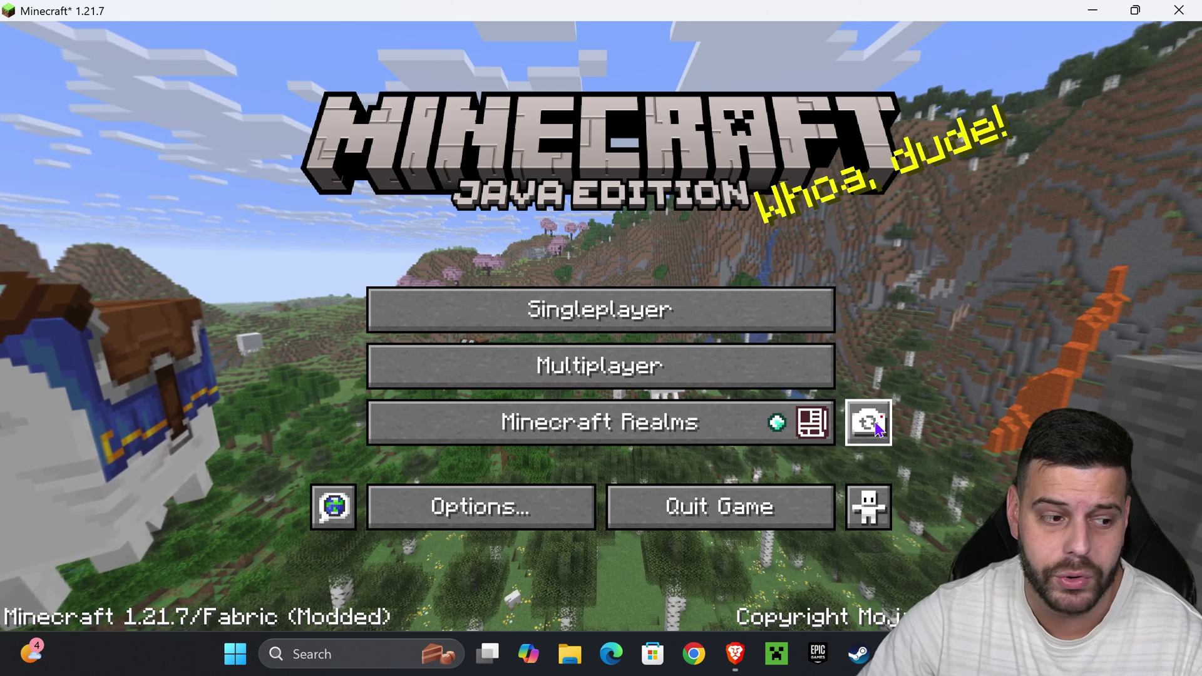
Open the saved Chicken Jockey replay in the Flashback editor, dismiss the tip of the day and fly the camera around the scene.
{"action": "left_click", "coordinate": [874, 428]}
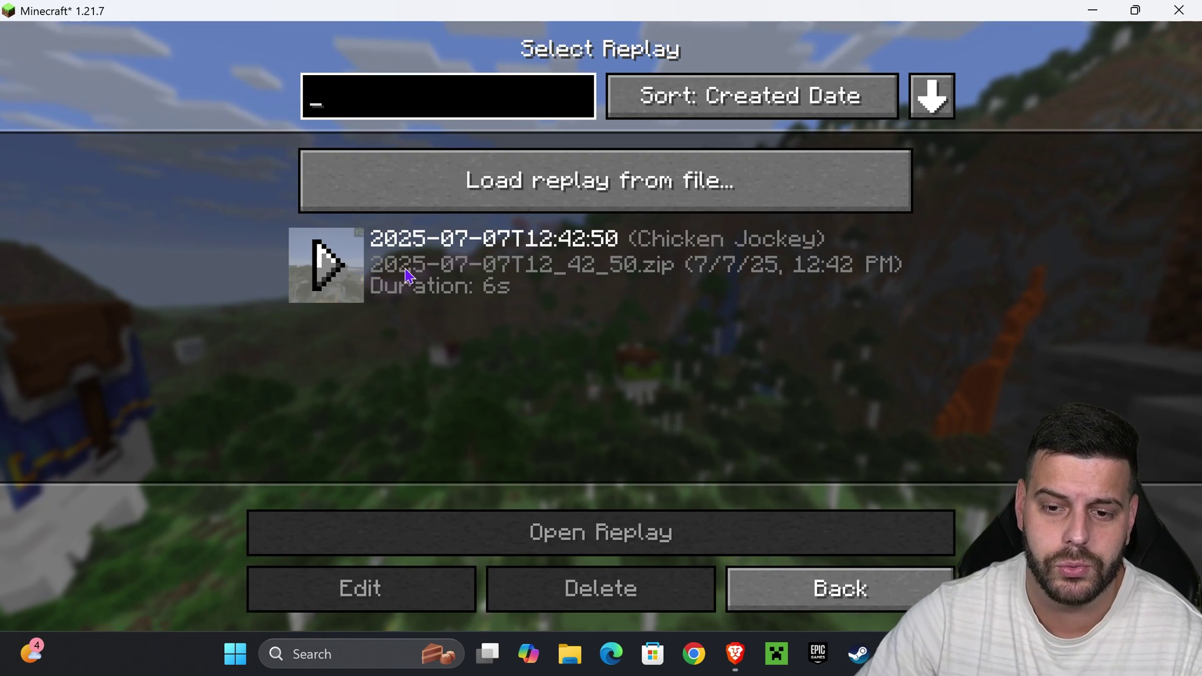
{"action": "left_click", "coordinate": [413, 269]}
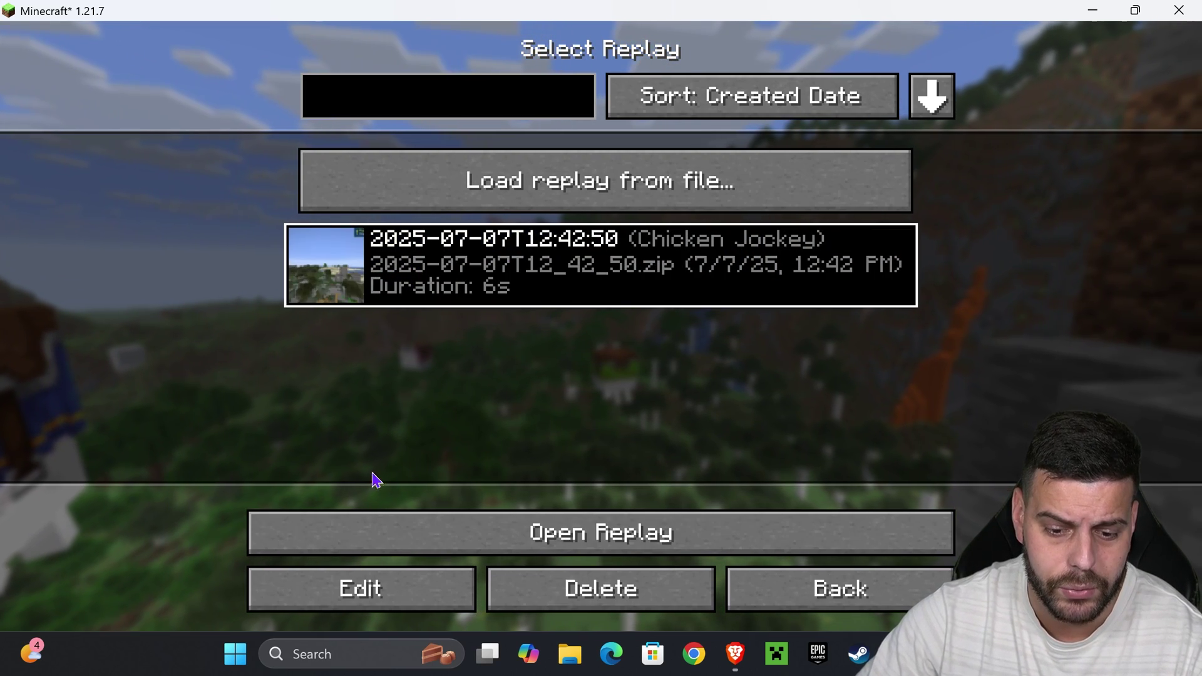
{"action": "left_click", "coordinate": [591, 532]}
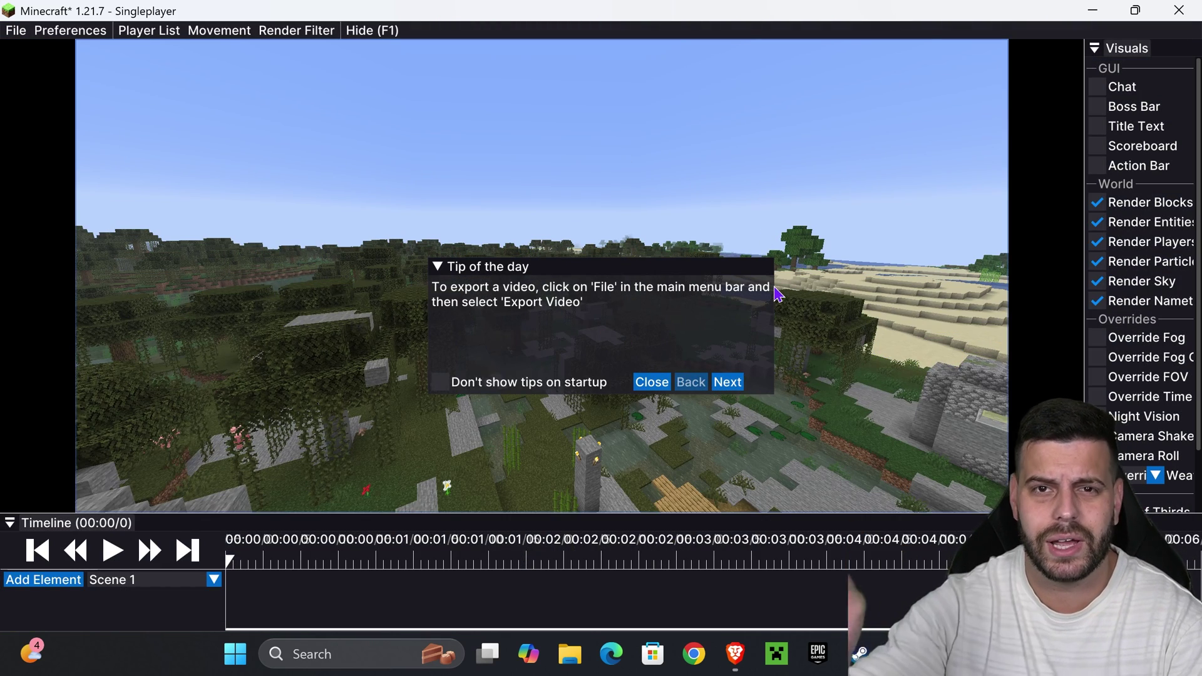
{"action": "left_click", "coordinate": [651, 382]}
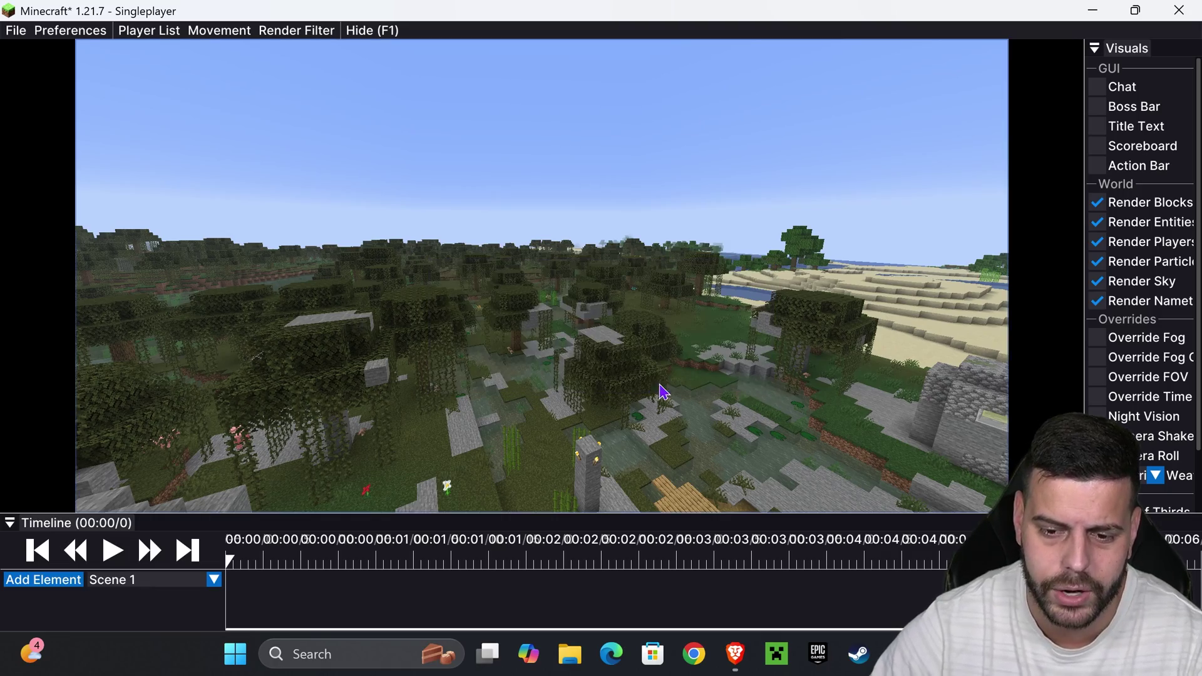
{"action": "key", "text": "s"}
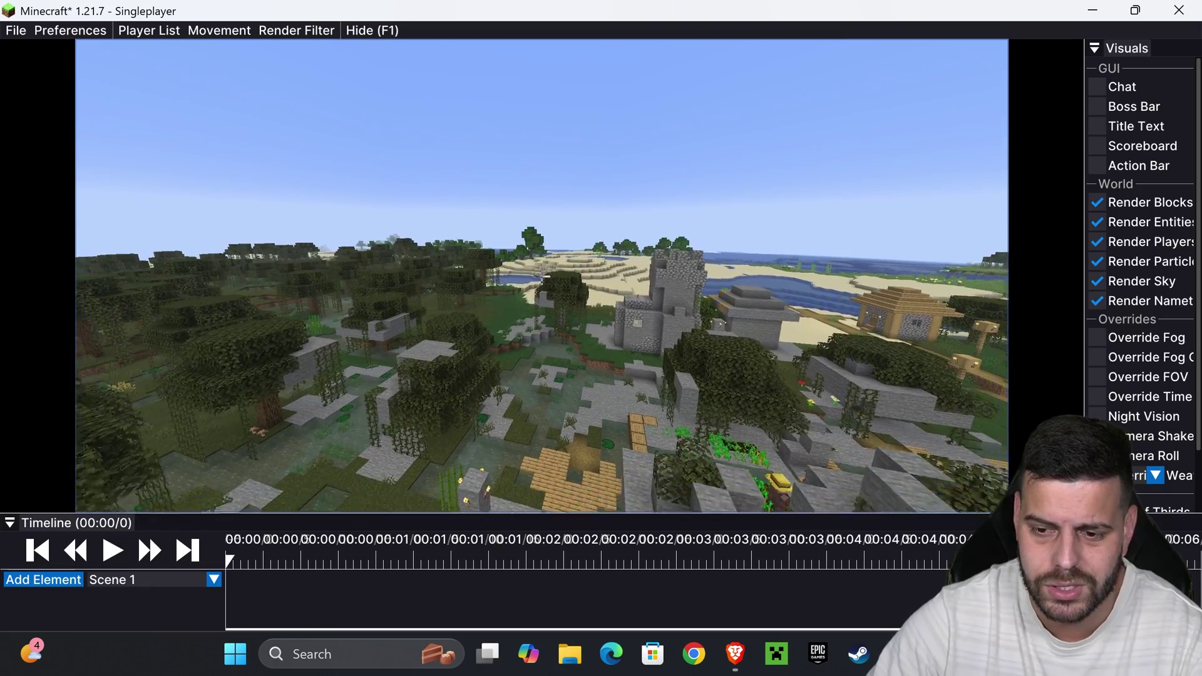
{"action": "key", "text": "w"}
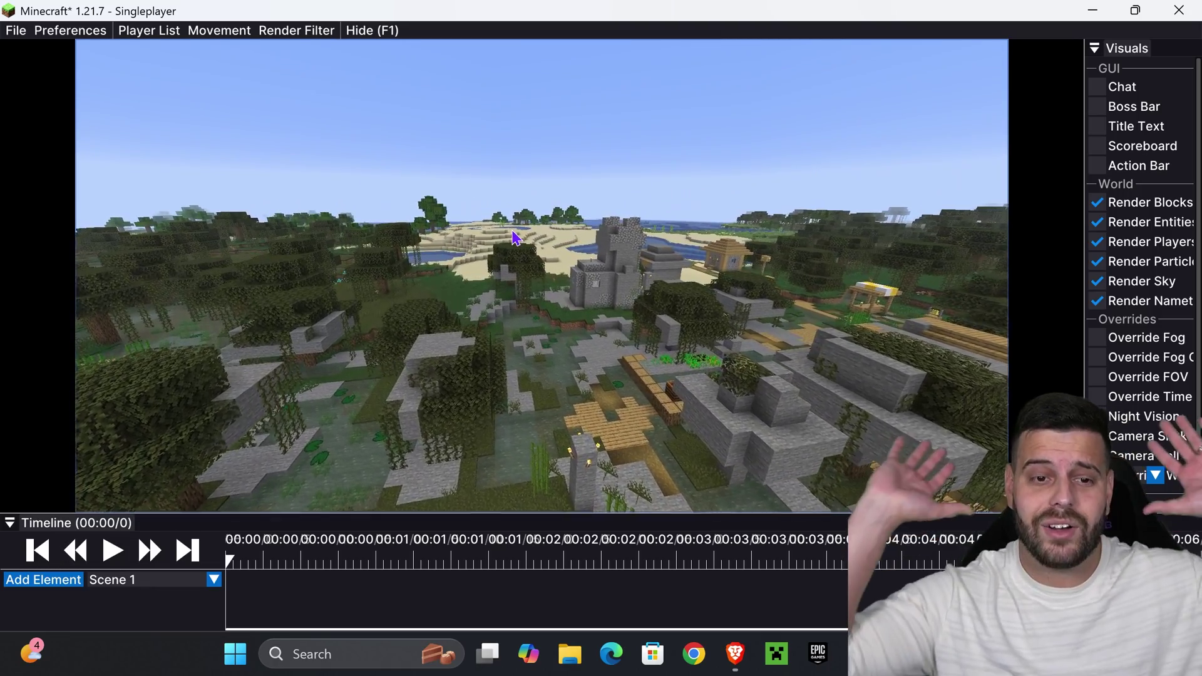